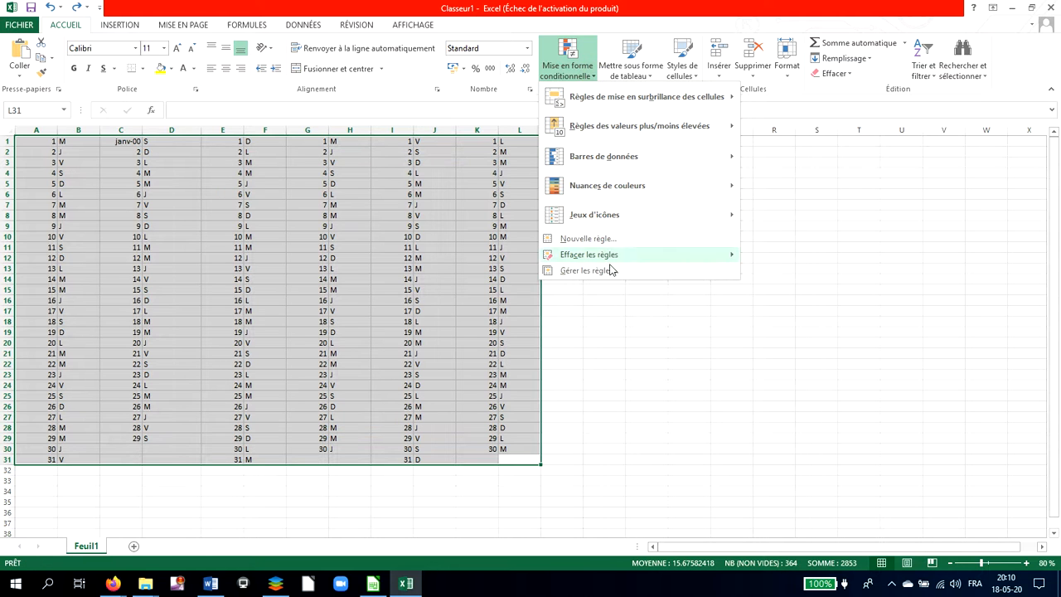
Edit the existing conditional formatting rule on A1:L31 so it formats cells whose value equals S, and apply it.
click(606, 271)
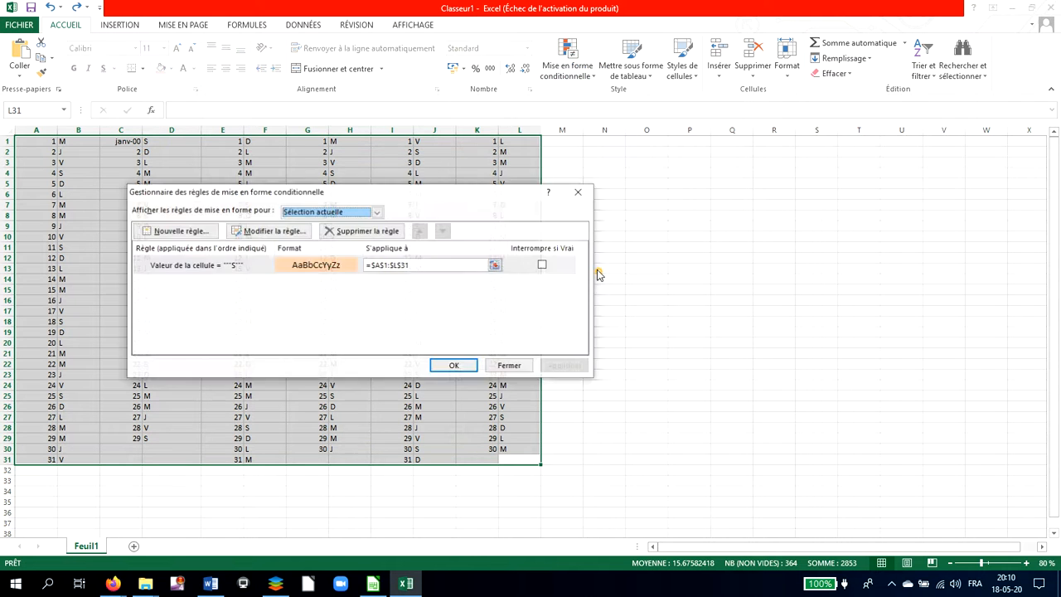
click(226, 266)
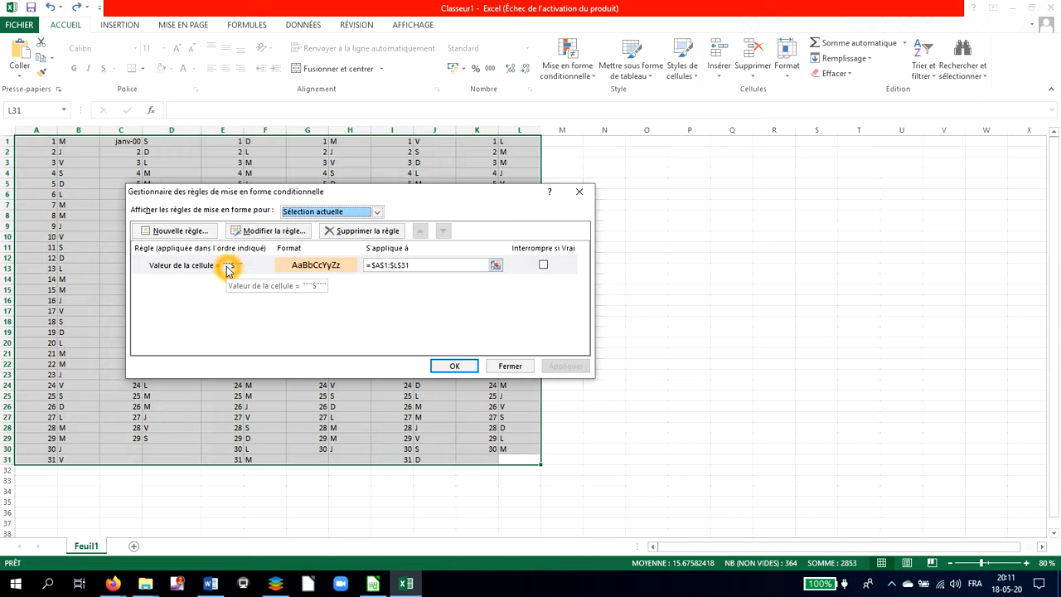
click(268, 231)
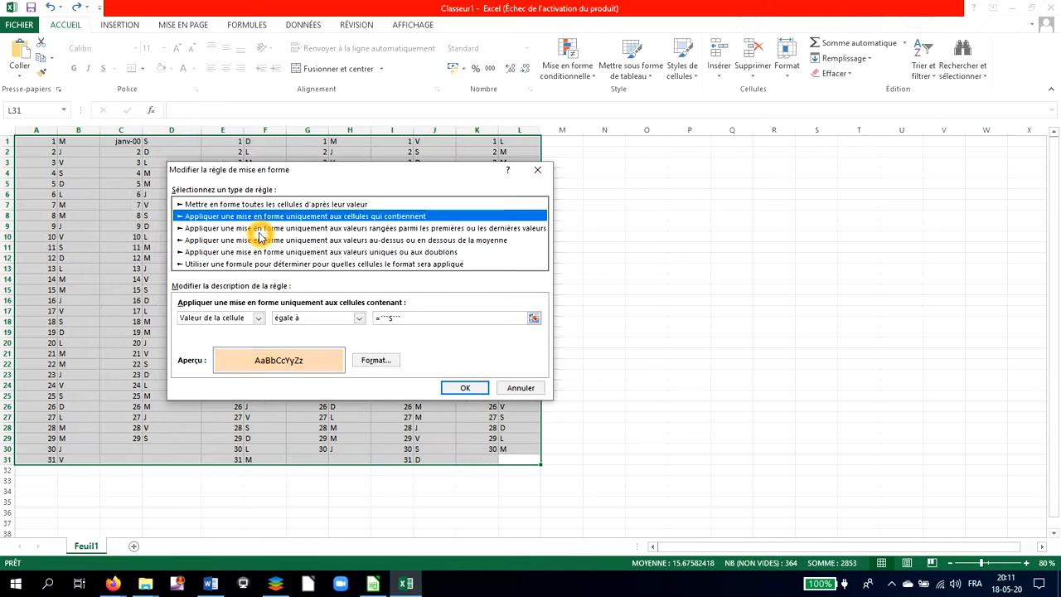
click(430, 319)
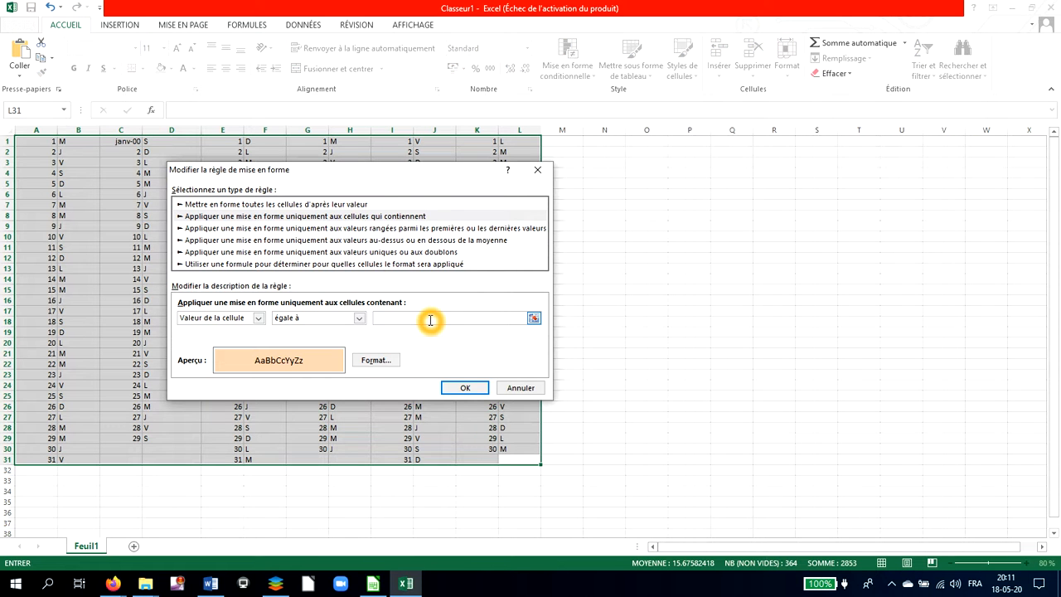
click(200, 217)
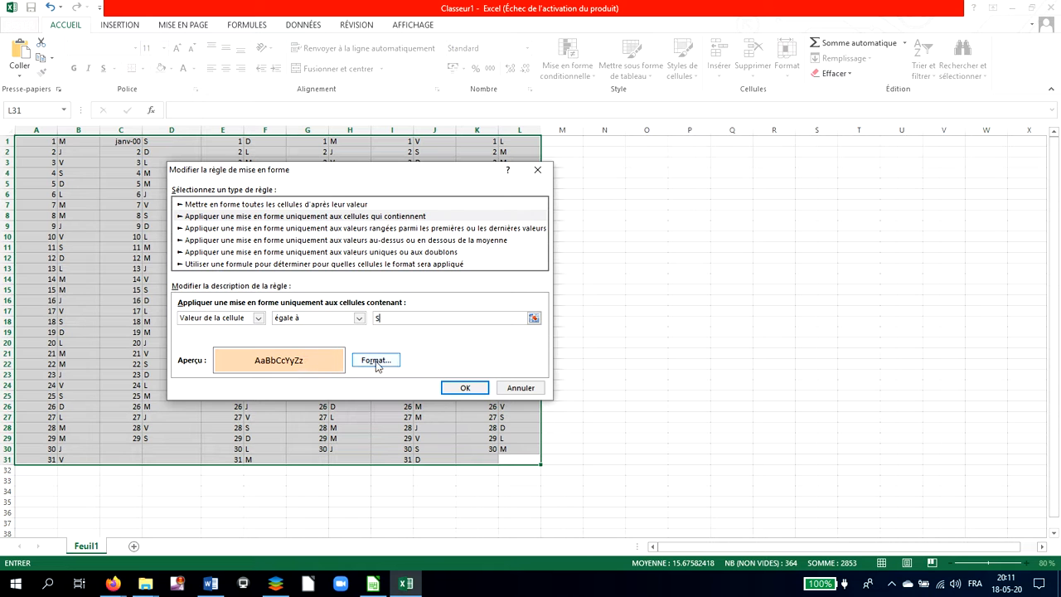
click(466, 388)
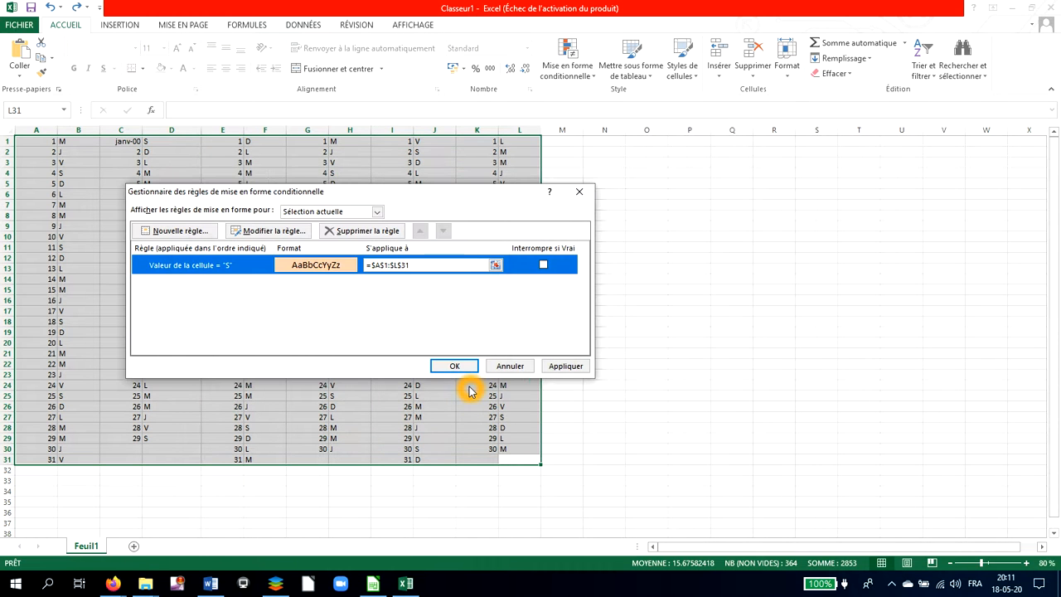
click(464, 372)
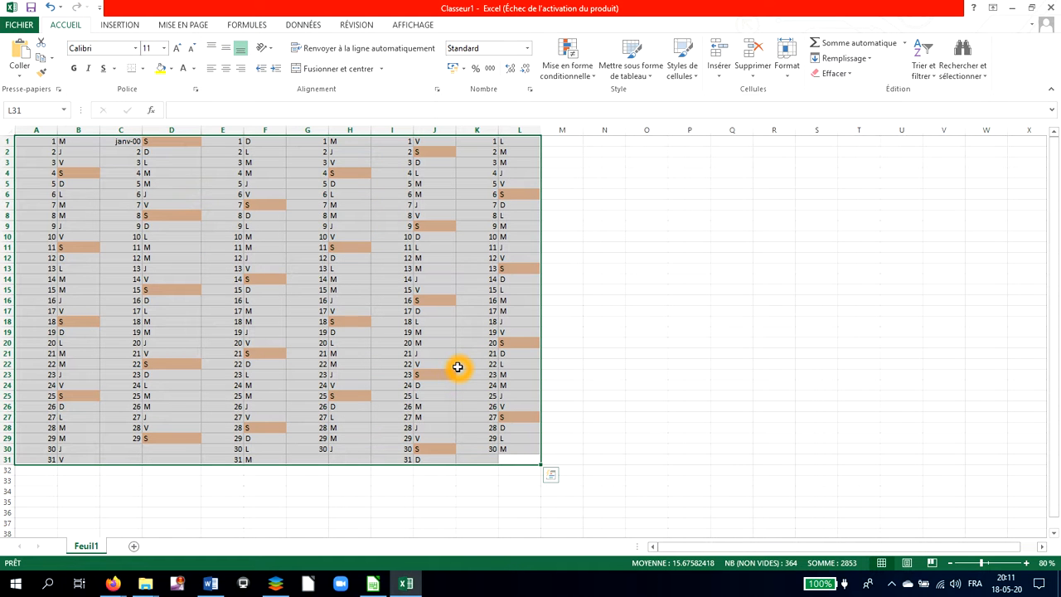
Create a conditional formatting rule for the selected calendar range that targets only cells whose value equals D.
click(590, 79)
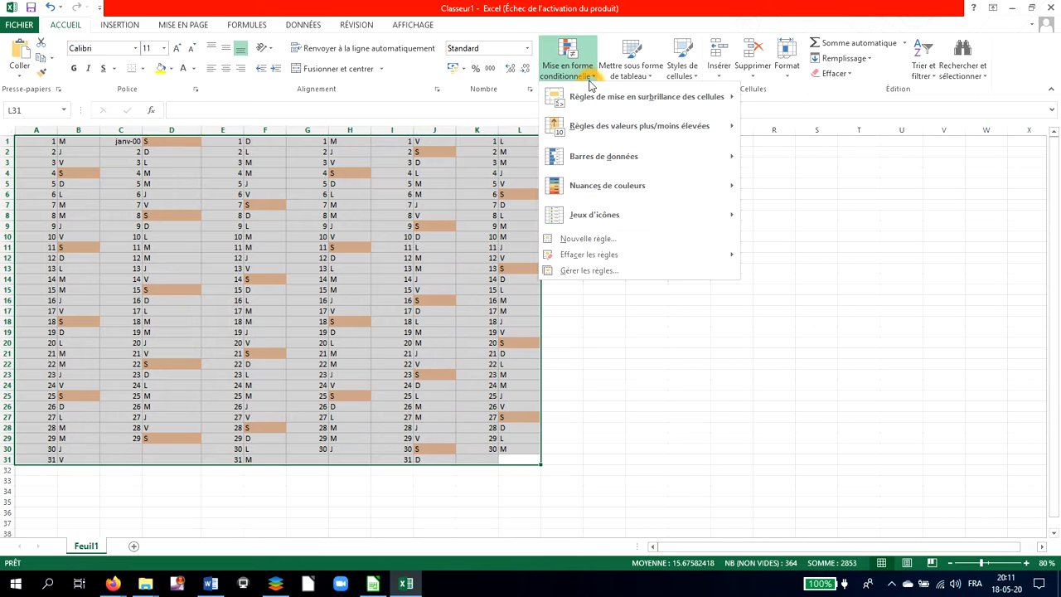
click(590, 238)
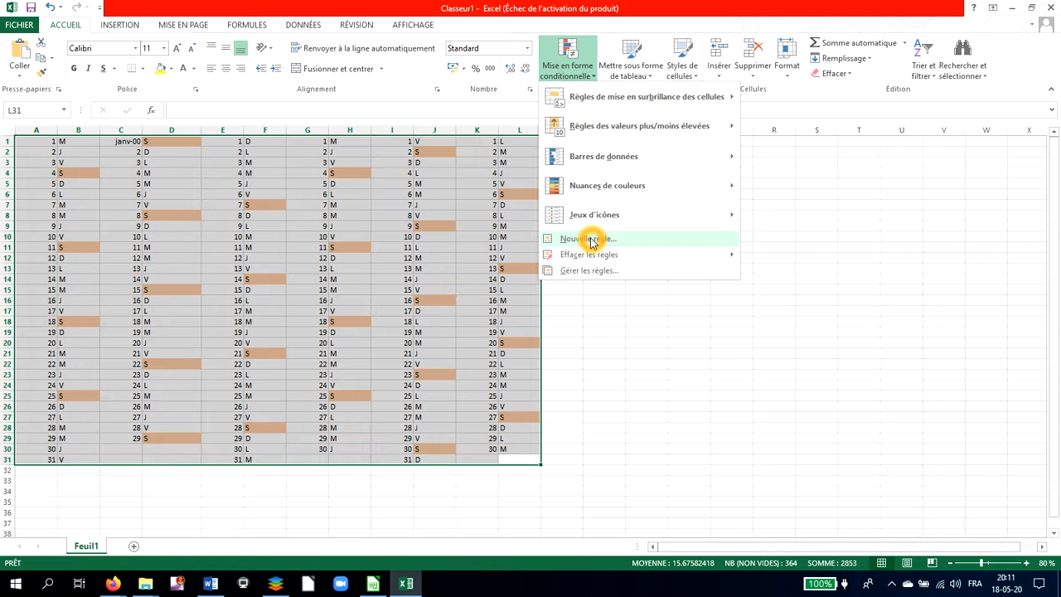
click(588, 270)
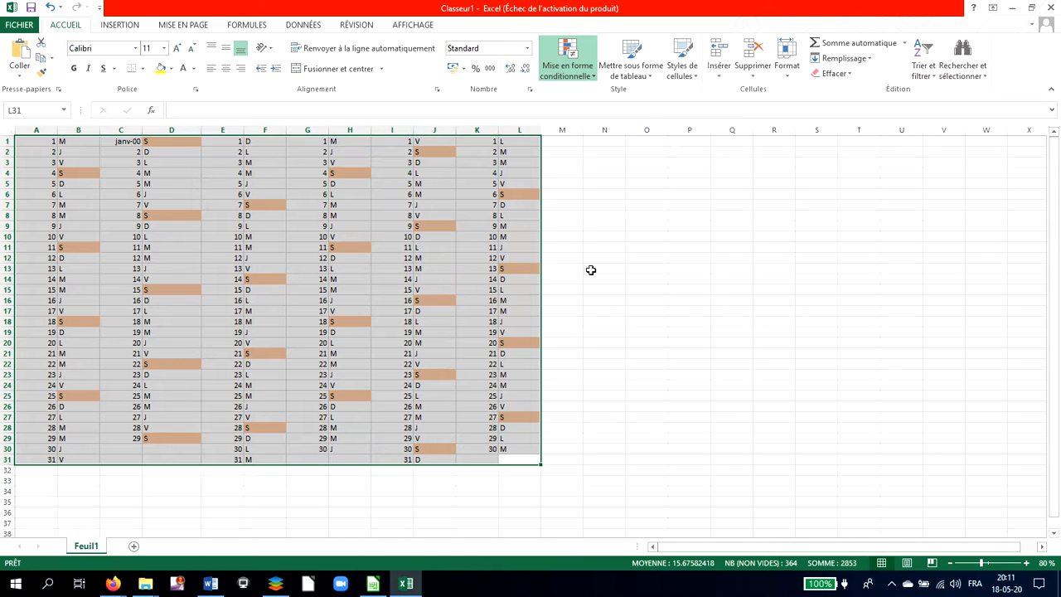
click(205, 232)
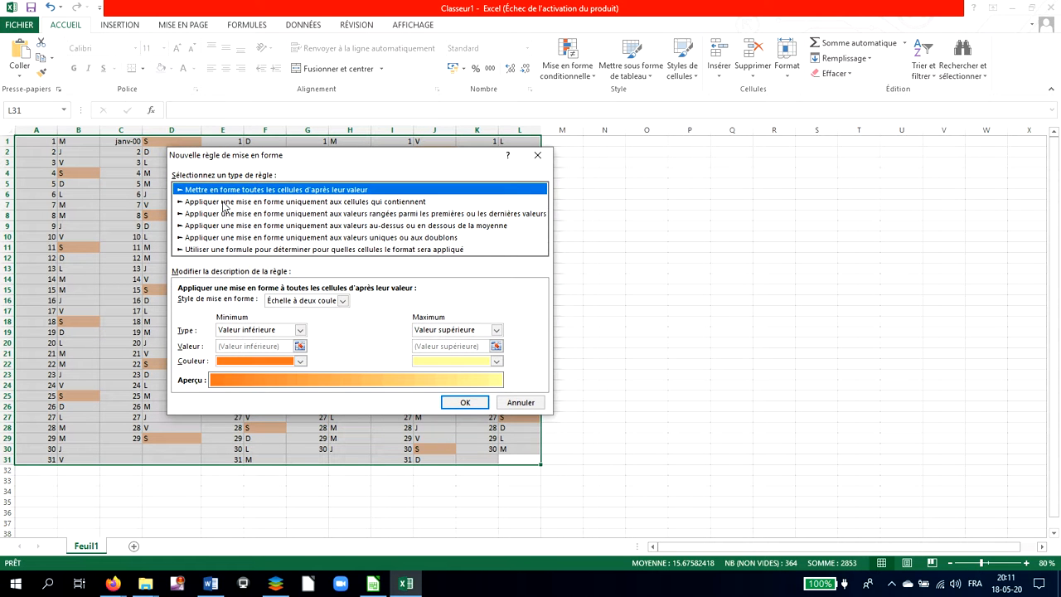
click(224, 202)
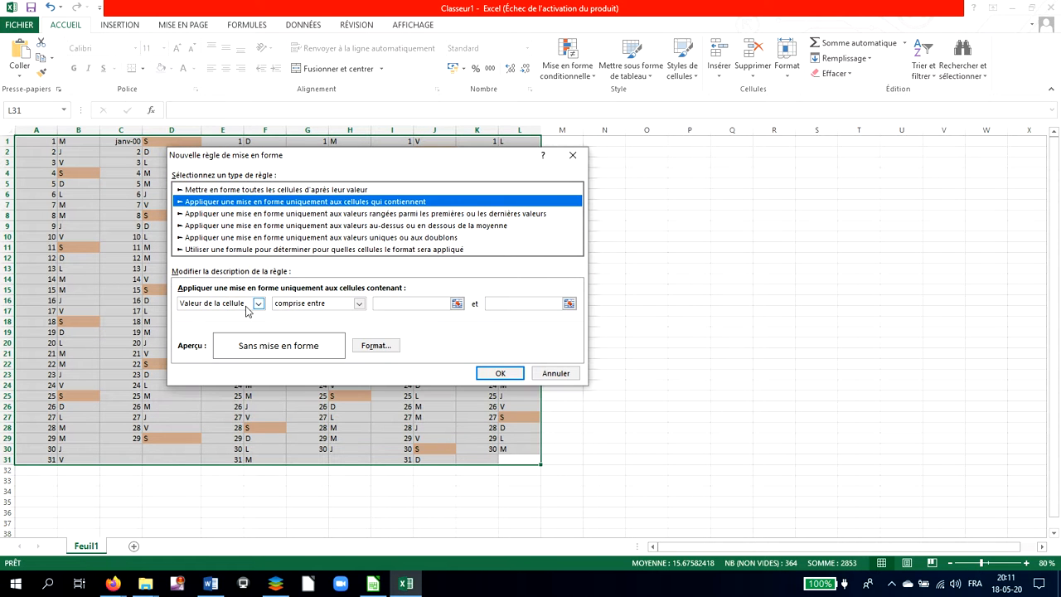
click(360, 303)
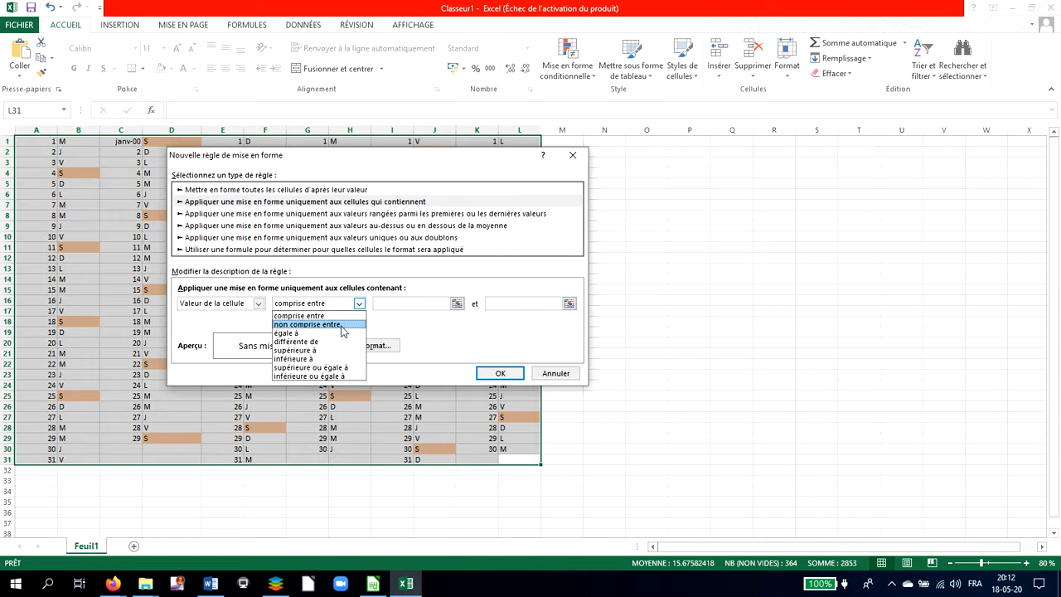
click(341, 333)
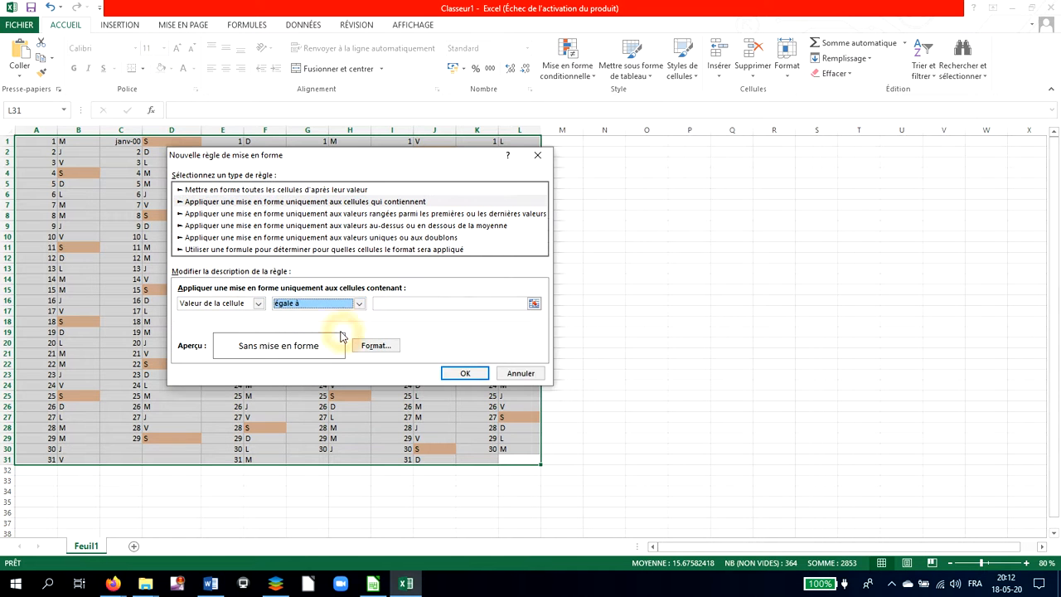
click(421, 302)
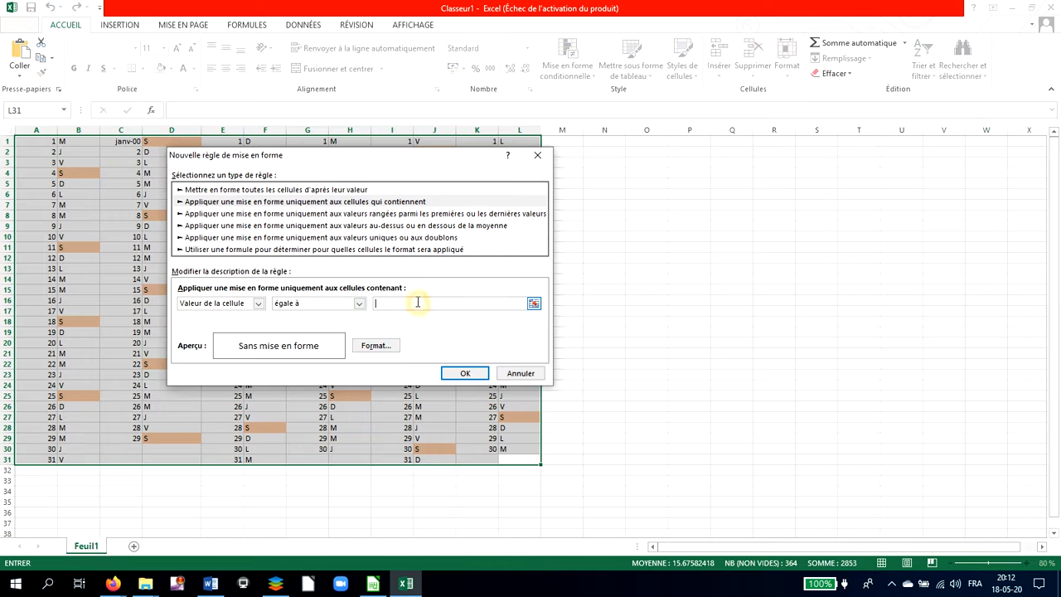
Give the D rule a light orange fill, apply the rules to the calendar, and deselect the range.
click(375, 346)
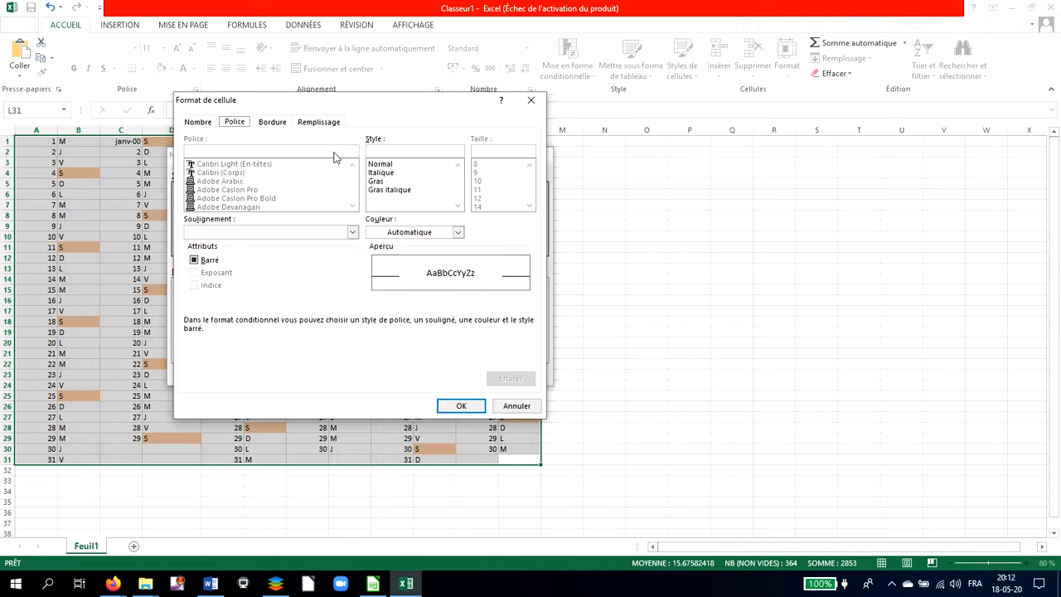
click(330, 124)
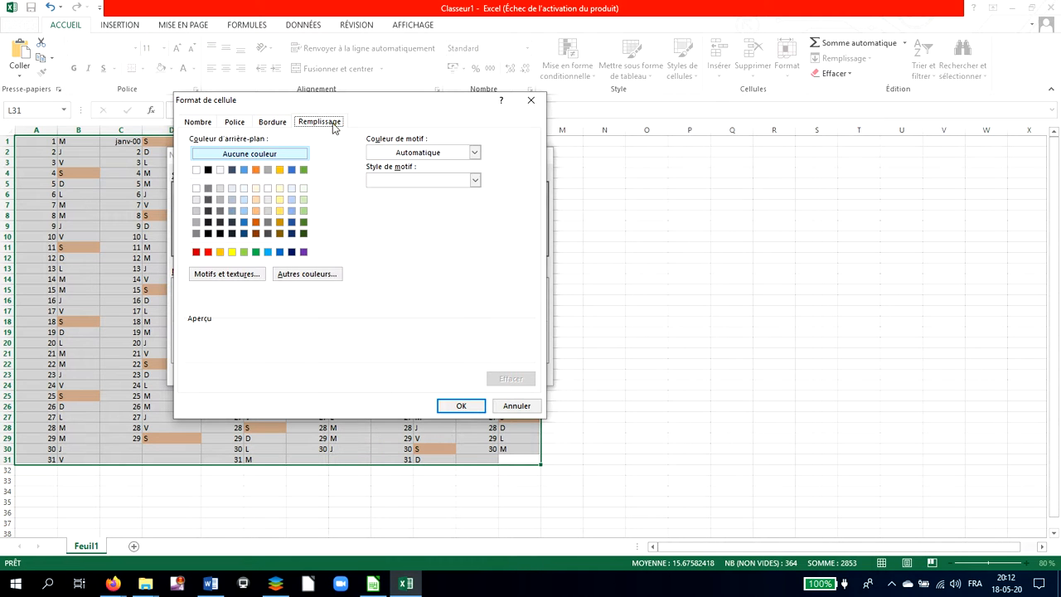
click(255, 200)
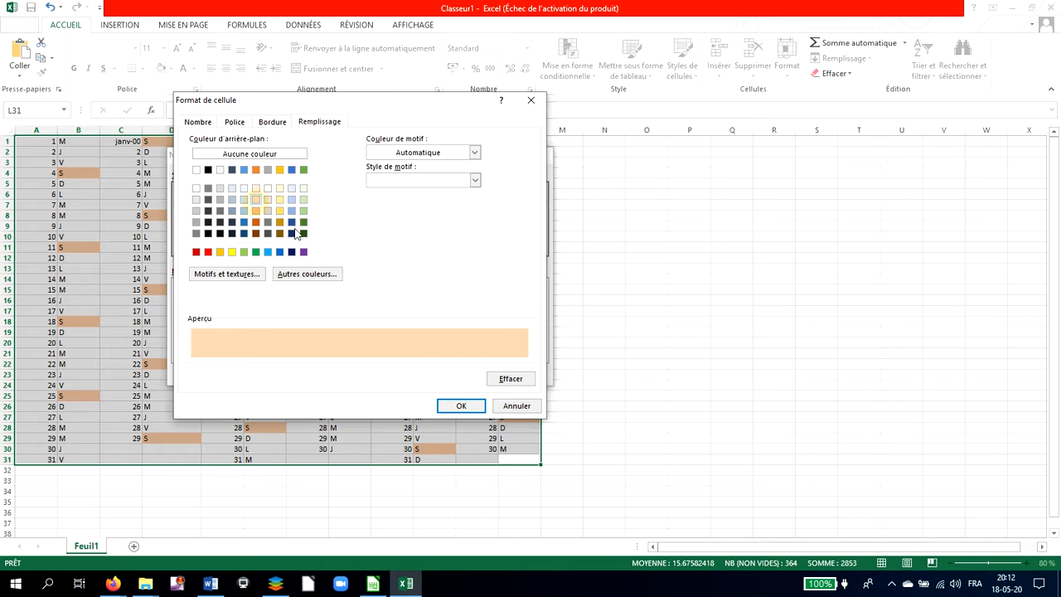
click(461, 405)
click(464, 373)
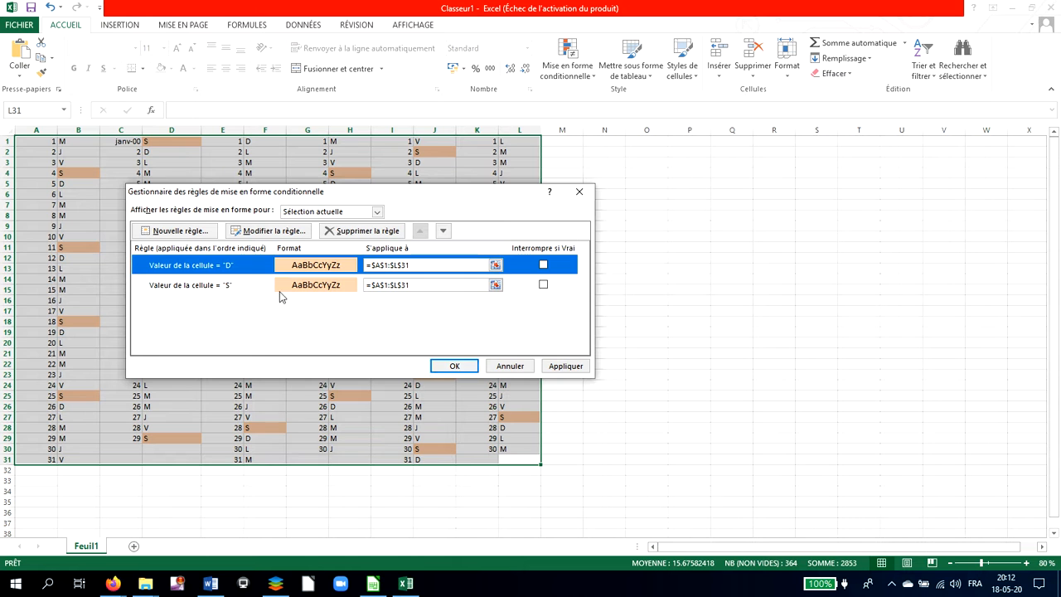
click(469, 366)
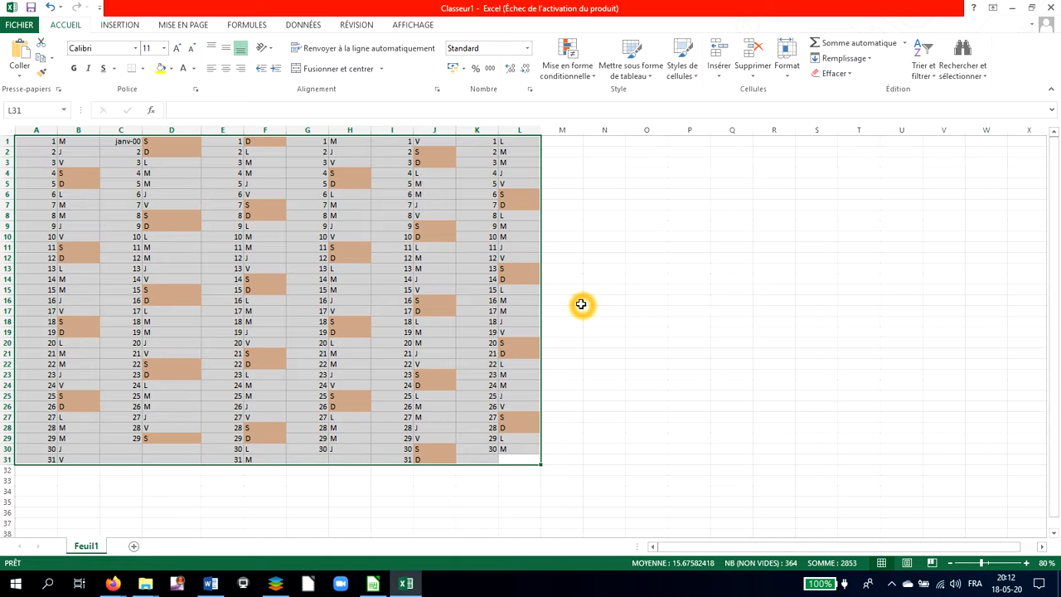
click(581, 304)
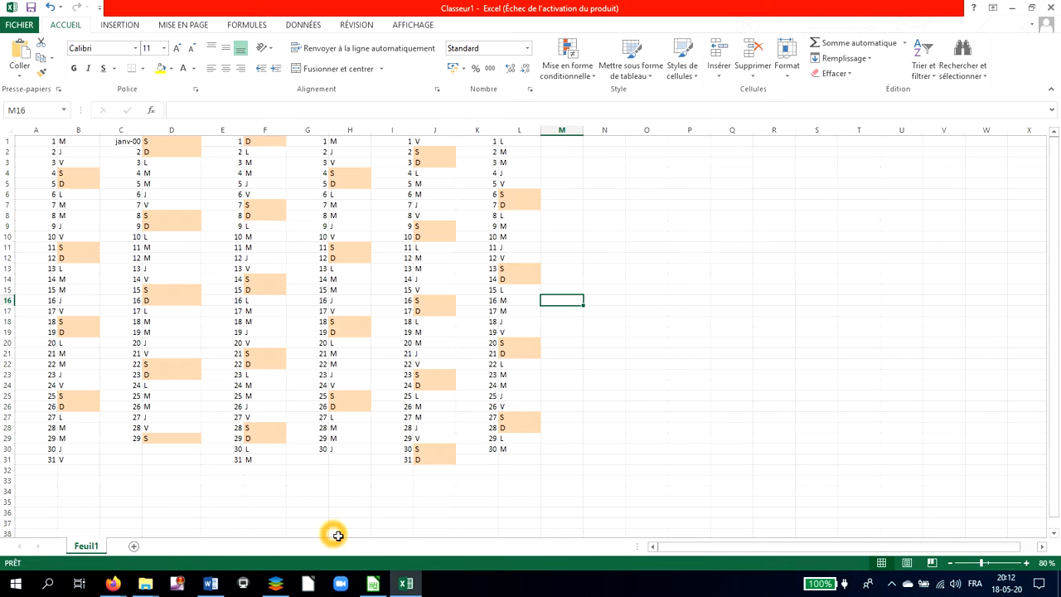
Switch to the calendar in LibreOffice Calc, open its print preview and view the second page.
click(372, 584)
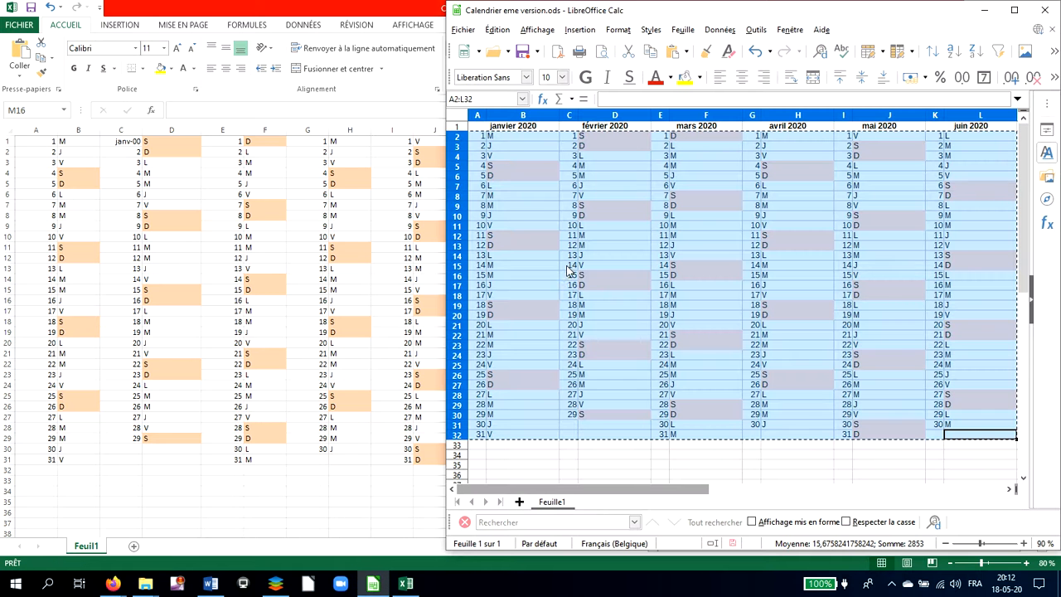
click(611, 244)
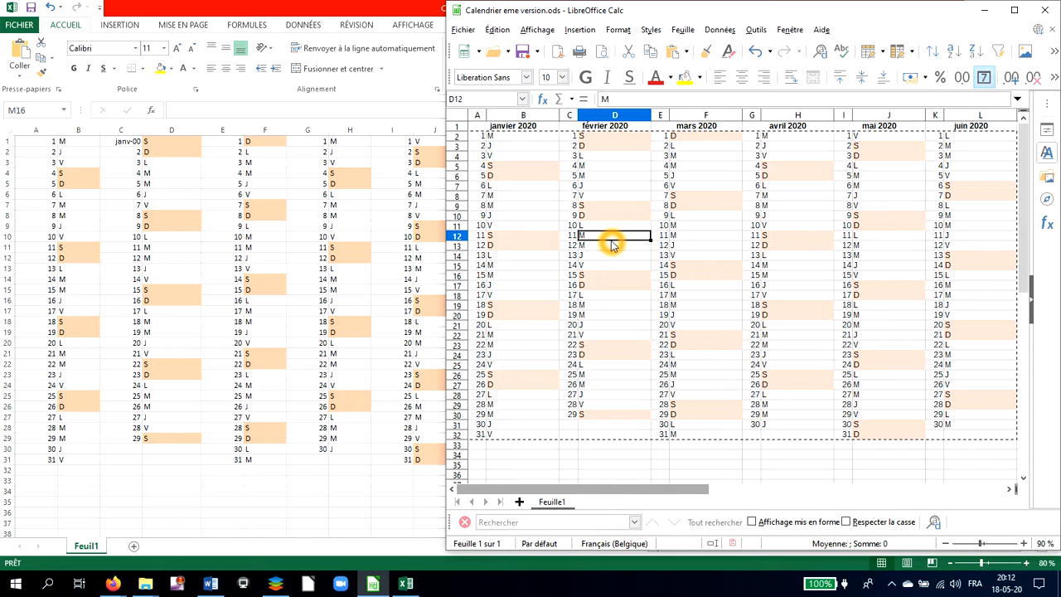
click(470, 31)
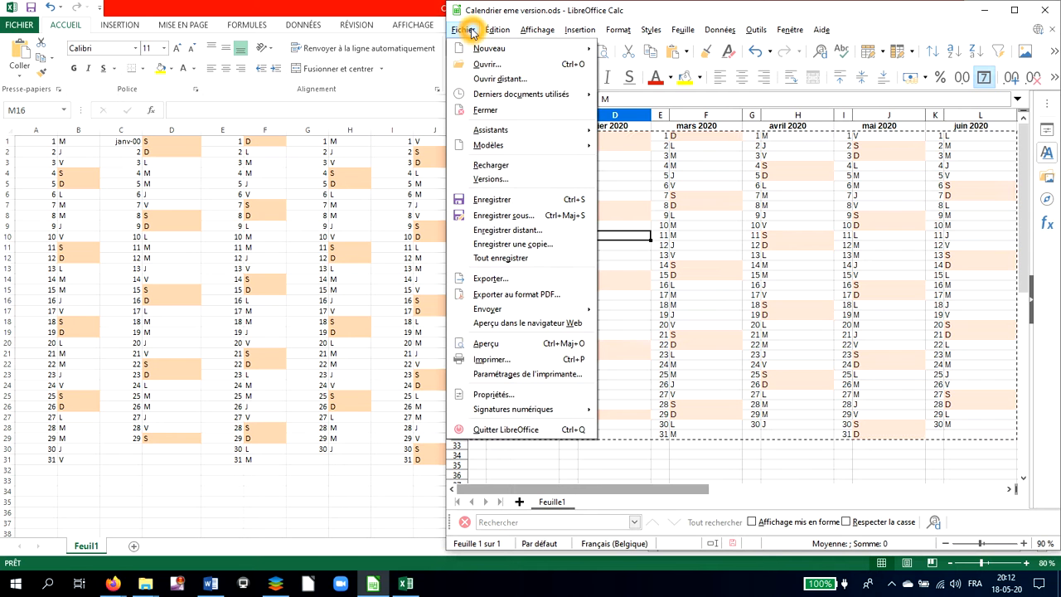
click(507, 345)
click(542, 313)
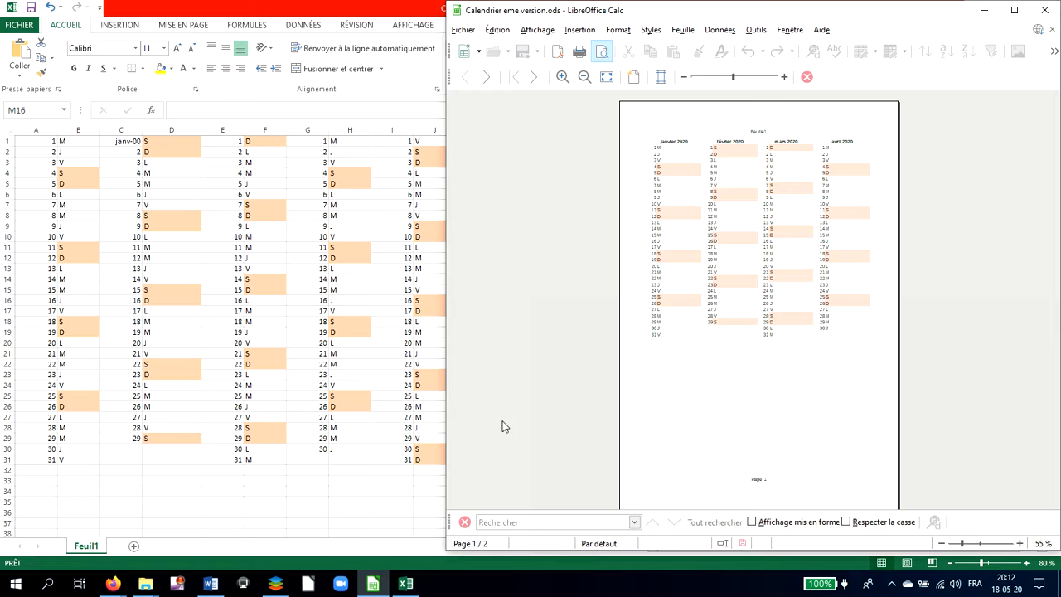
click(485, 77)
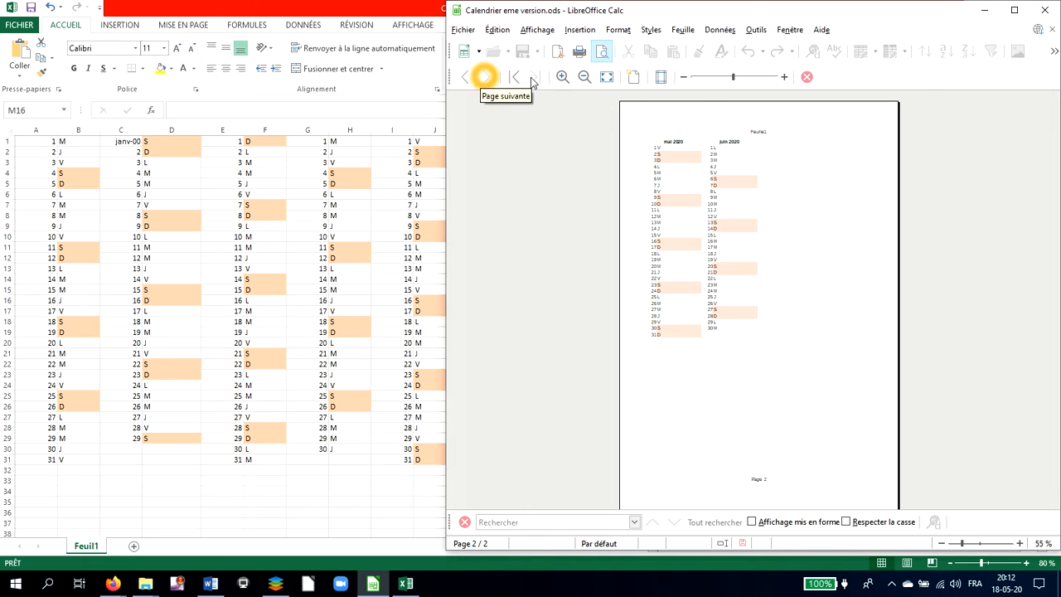
Set the page orientation to landscape (Paysage) and align the table both horizontally and vertically on the page.
click(635, 78)
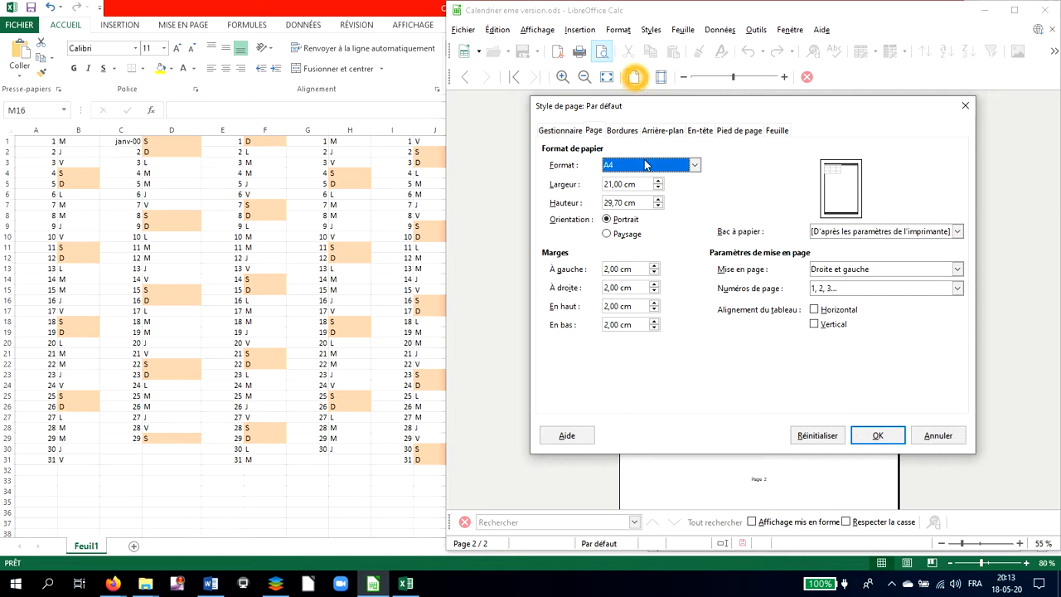
click(639, 235)
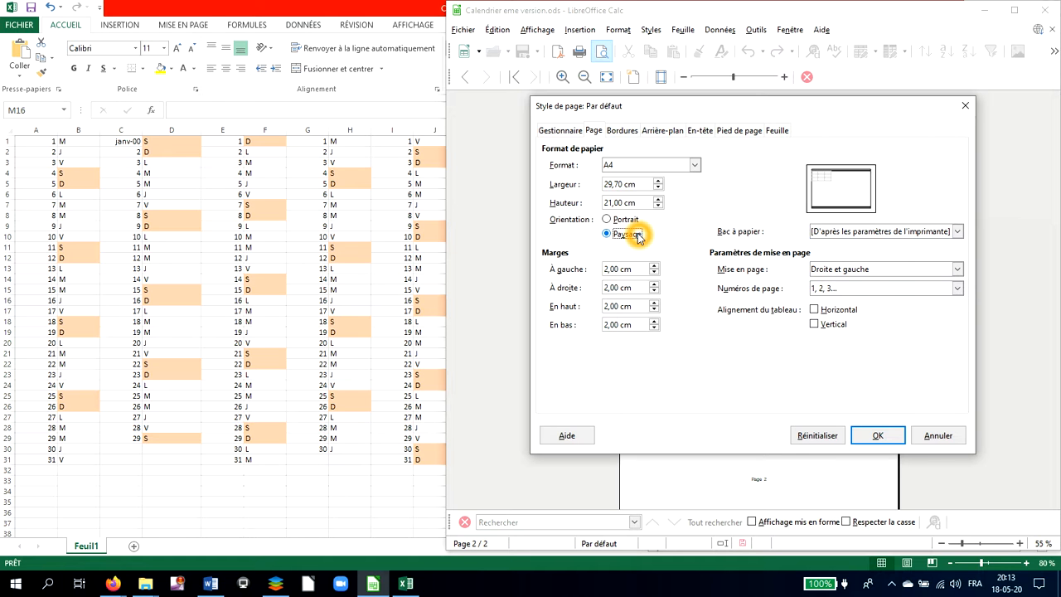
click(813, 310)
click(815, 324)
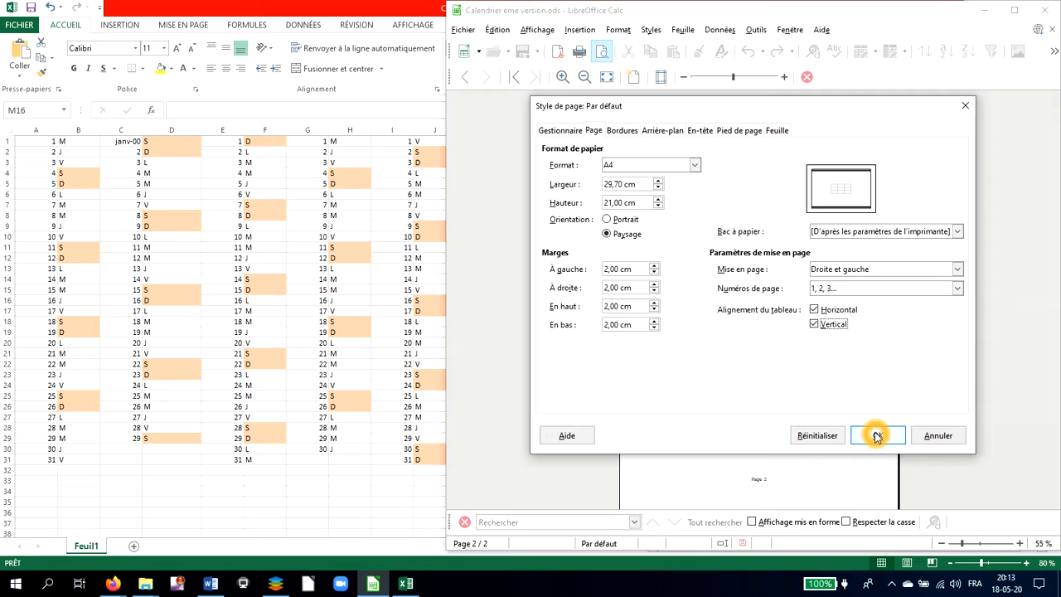
Examine the border settings of the default page style.
click(623, 131)
click(627, 135)
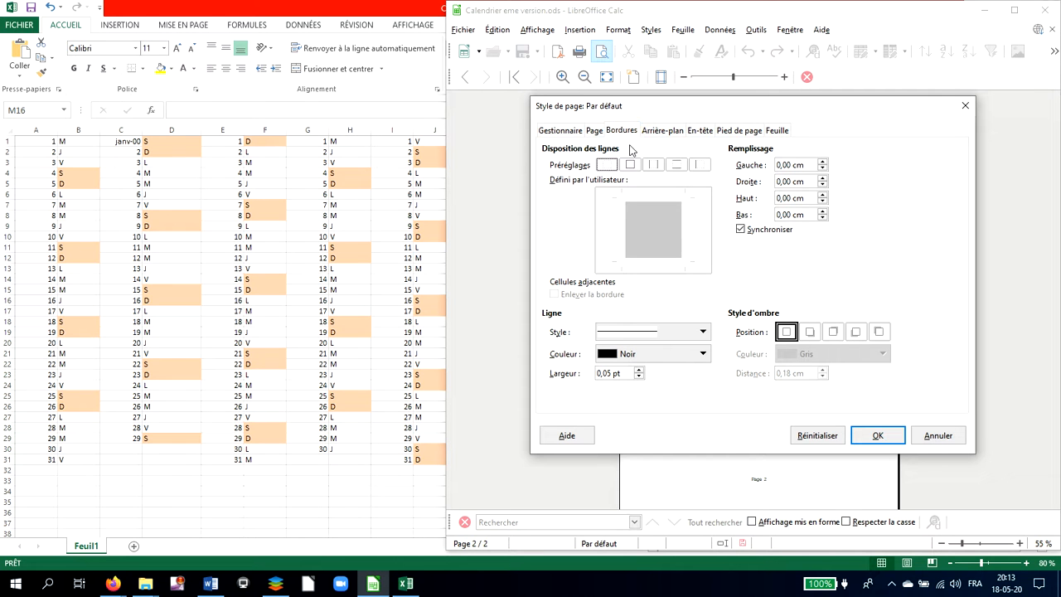
click(692, 275)
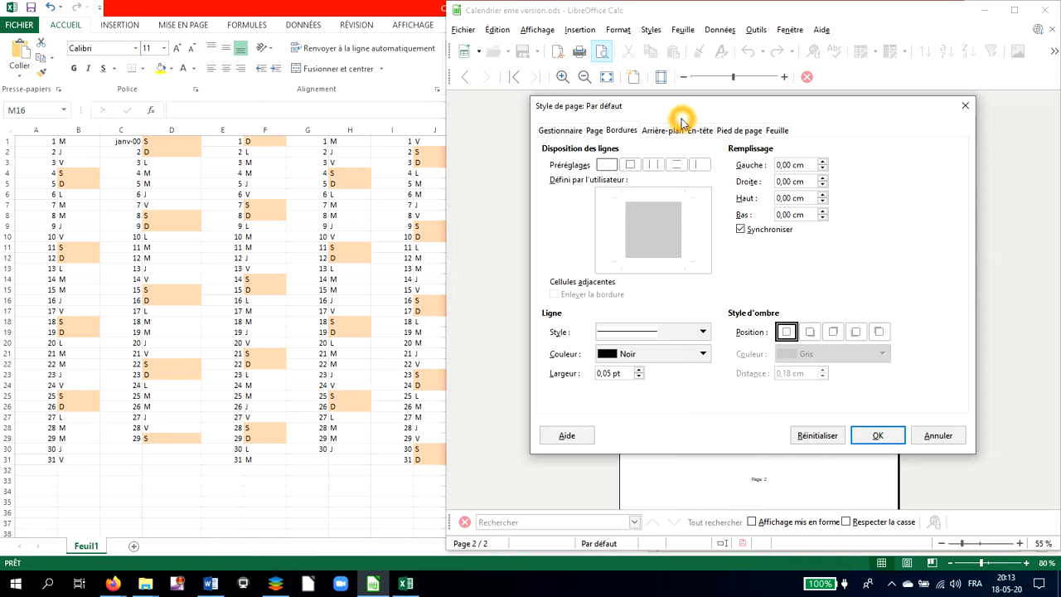
Enable the page header and replace the text in its central area with "Calendrier 2020".
click(702, 133)
click(552, 165)
click(552, 164)
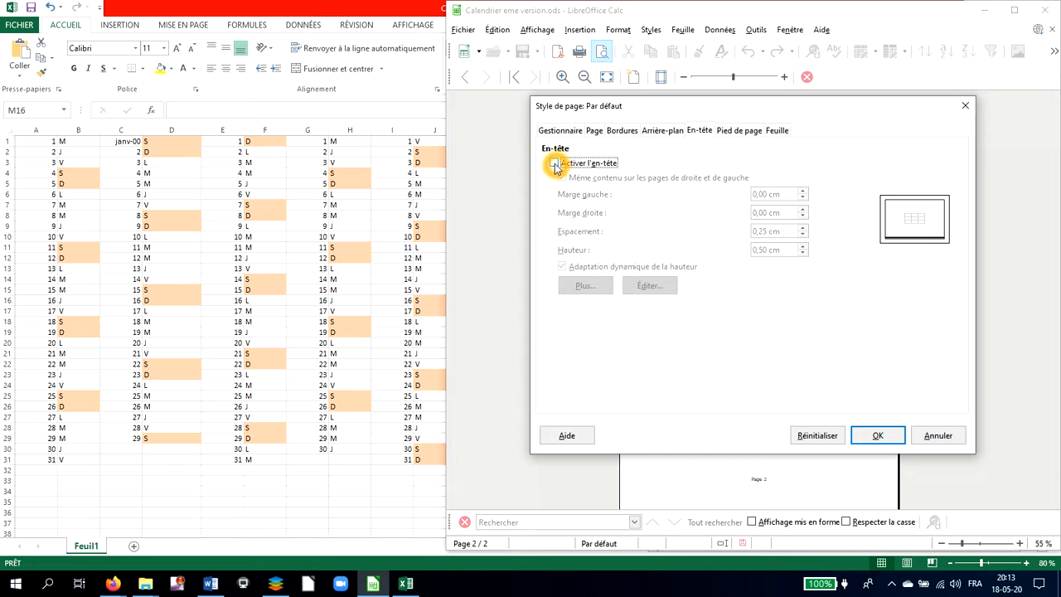
click(553, 163)
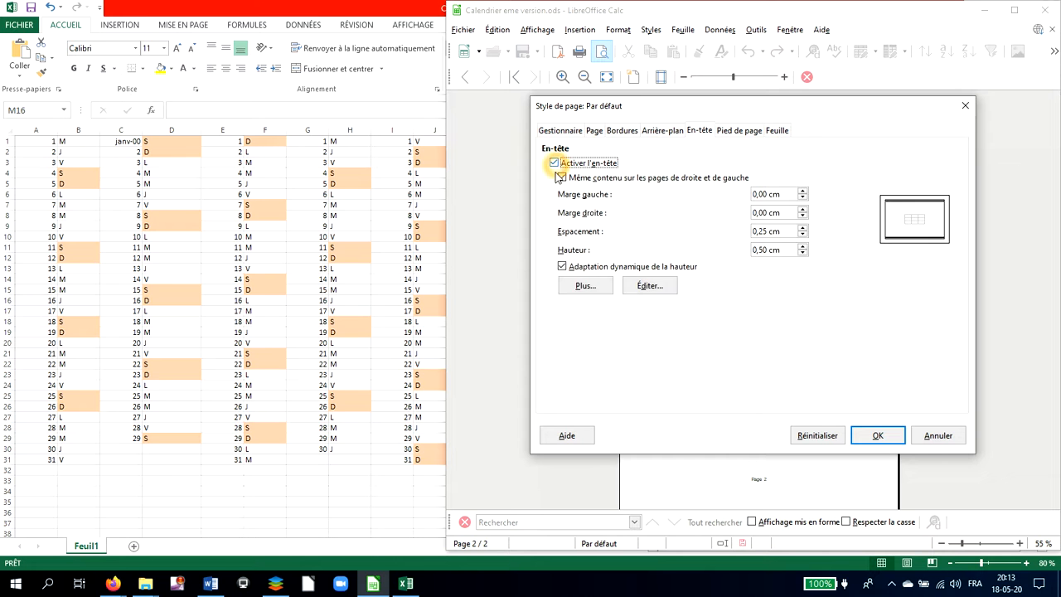
click(653, 286)
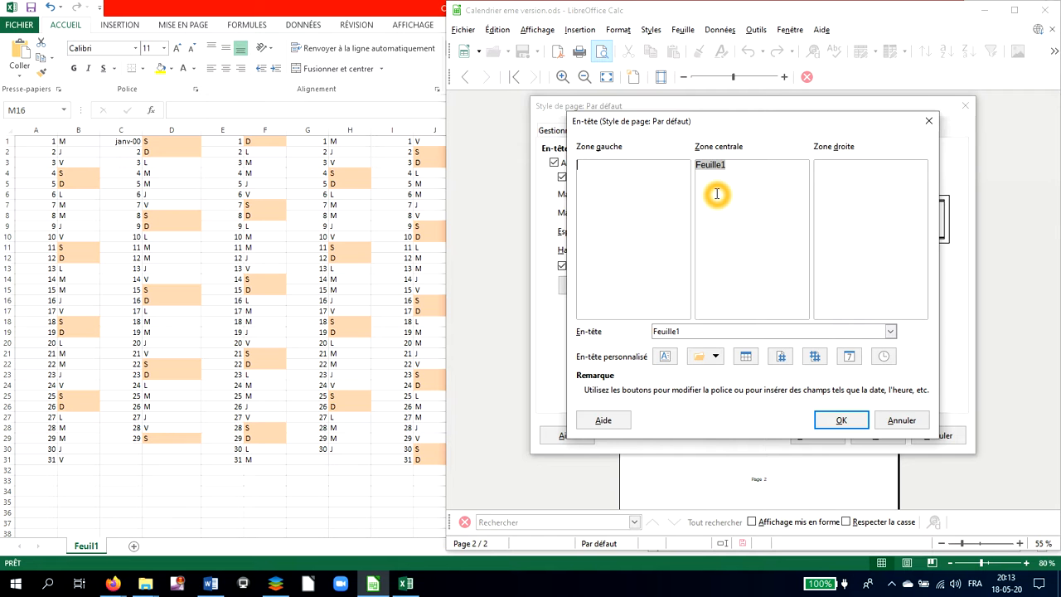
click(774, 183)
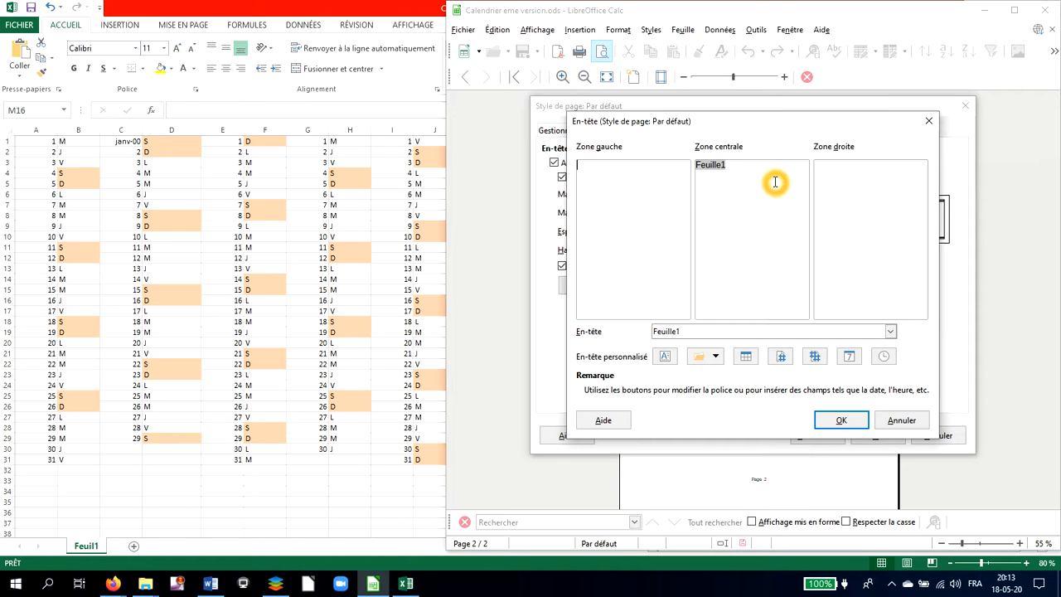
click(687, 168)
double_click(701, 166)
key(Delete)
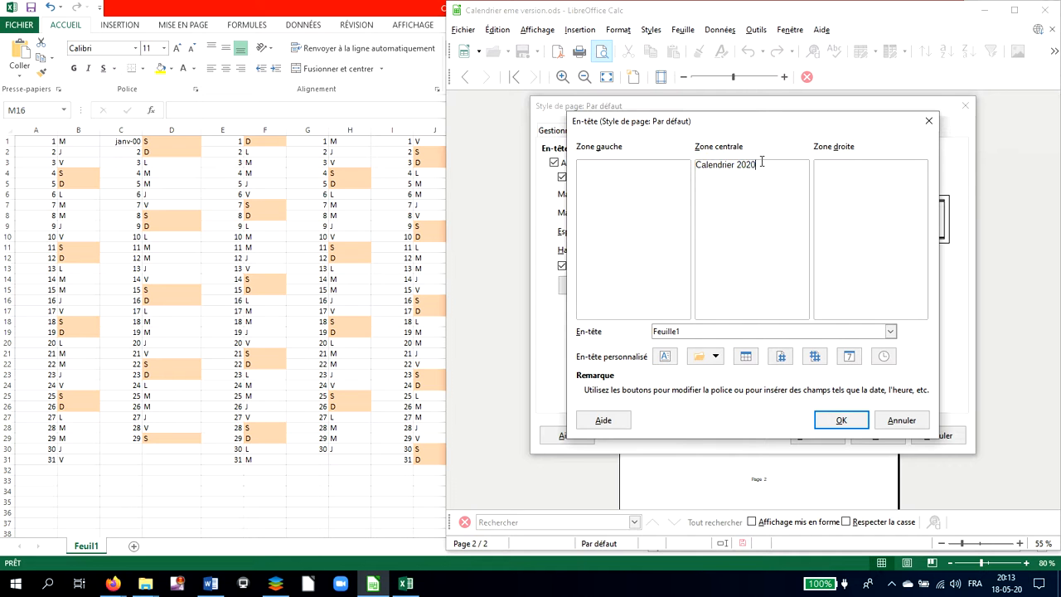
Format the header text "Calendrier 2020" as bold (Gras), 15 pt and red (Rouge), and accept the header.
click(705, 168)
click(759, 166)
drag(756, 168, 696, 167)
click(667, 356)
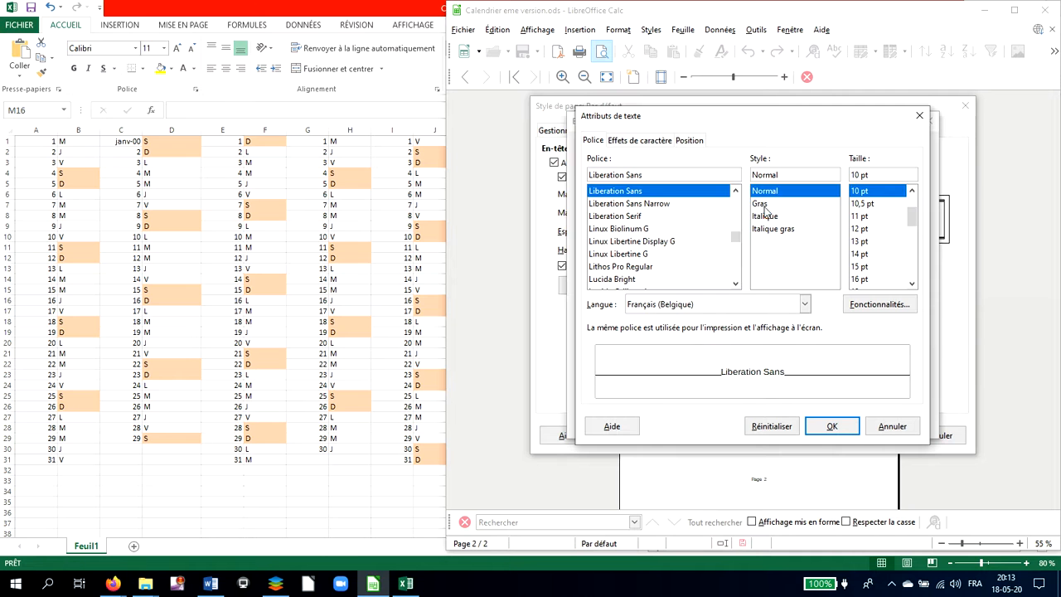
click(759, 204)
click(867, 266)
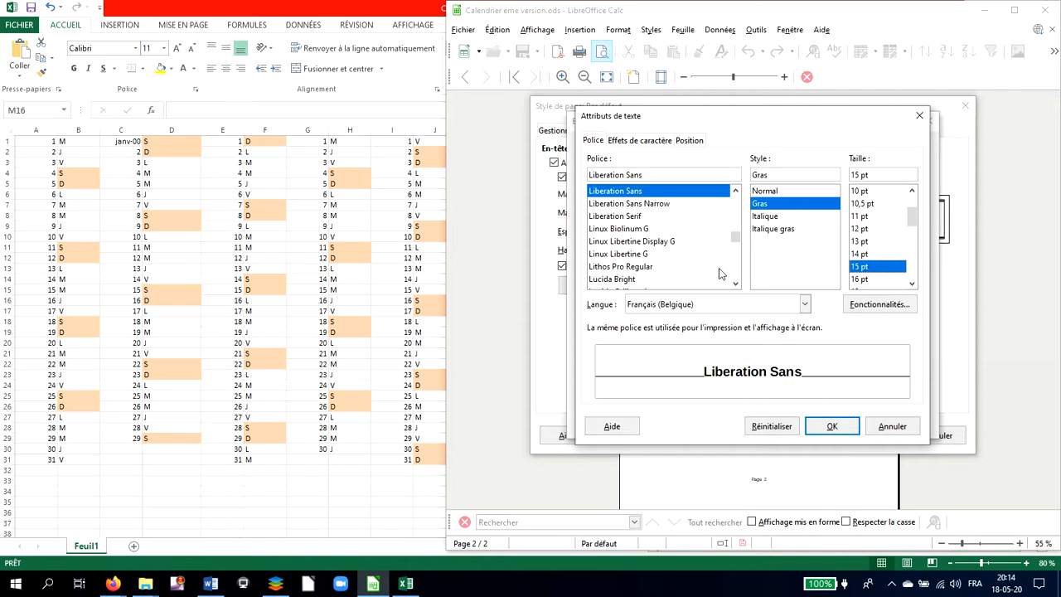
click(618, 142)
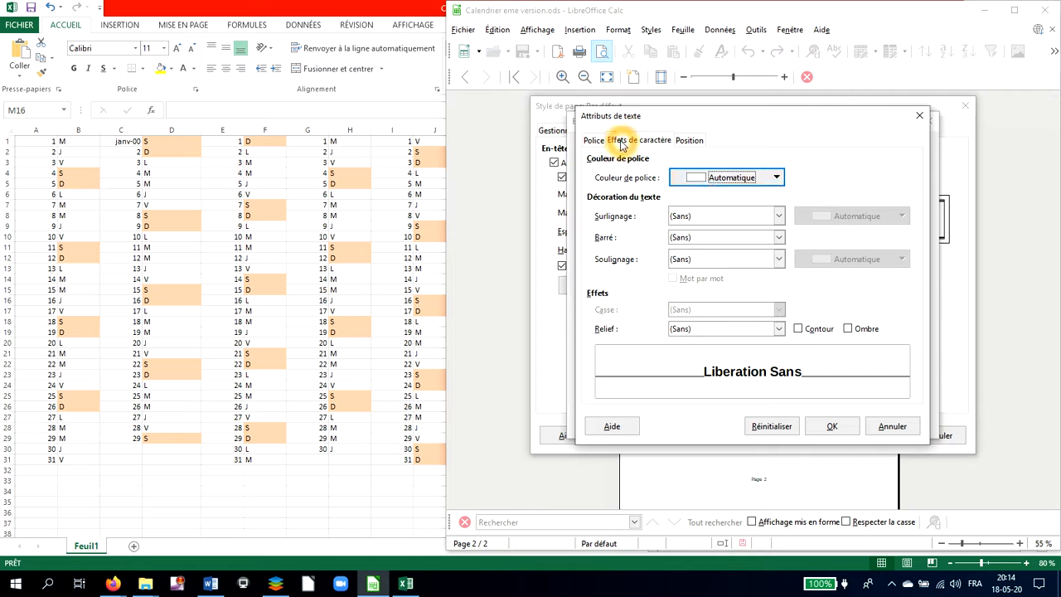
click(733, 179)
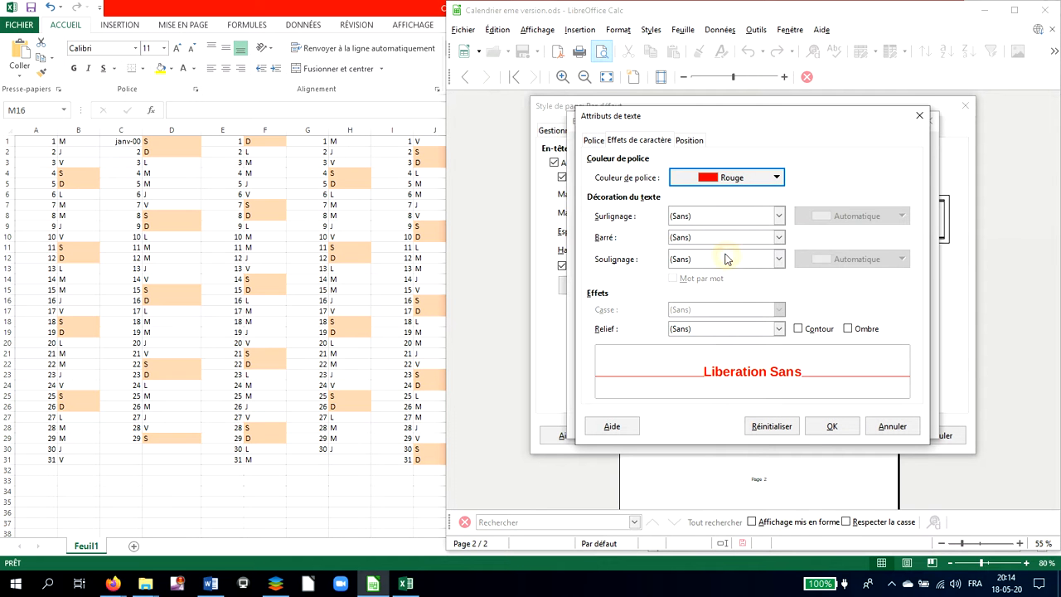
click(829, 426)
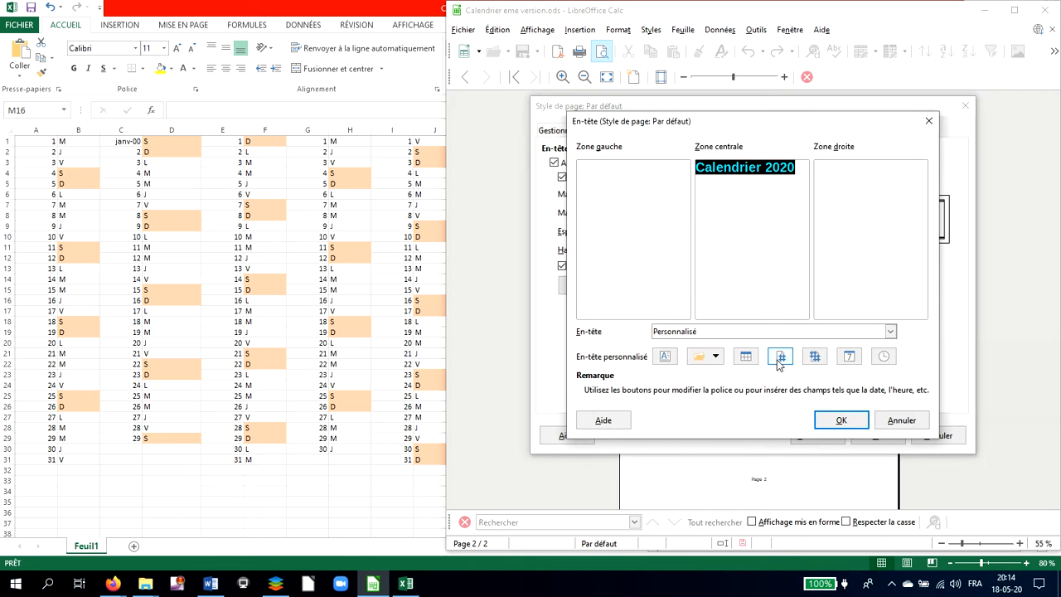
click(839, 422)
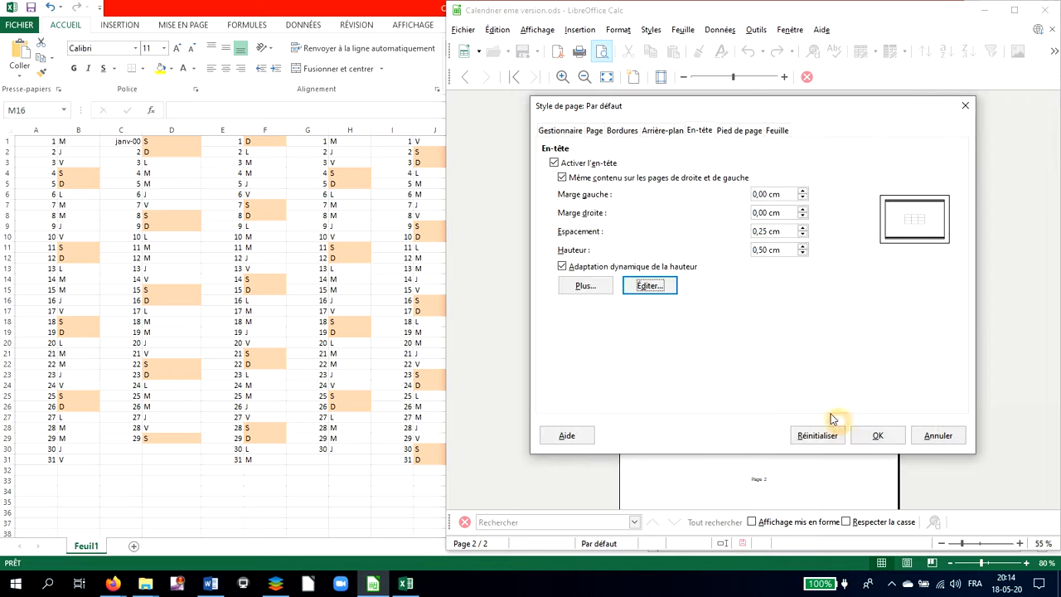
Set the footer with the author's full name on the left, an empty centre and the date on the right, and apply the page style.
click(752, 135)
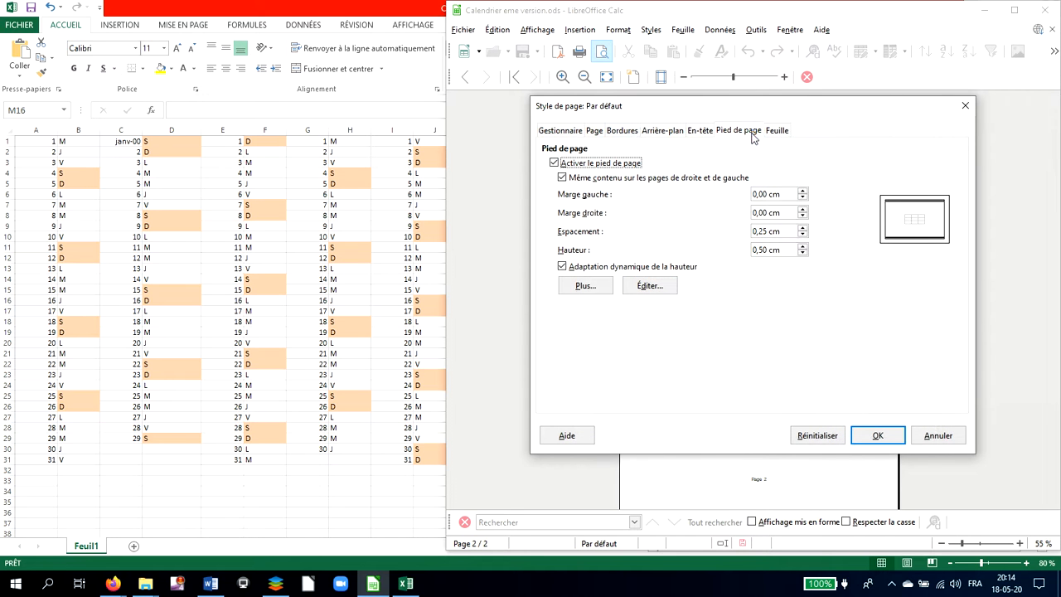
click(646, 282)
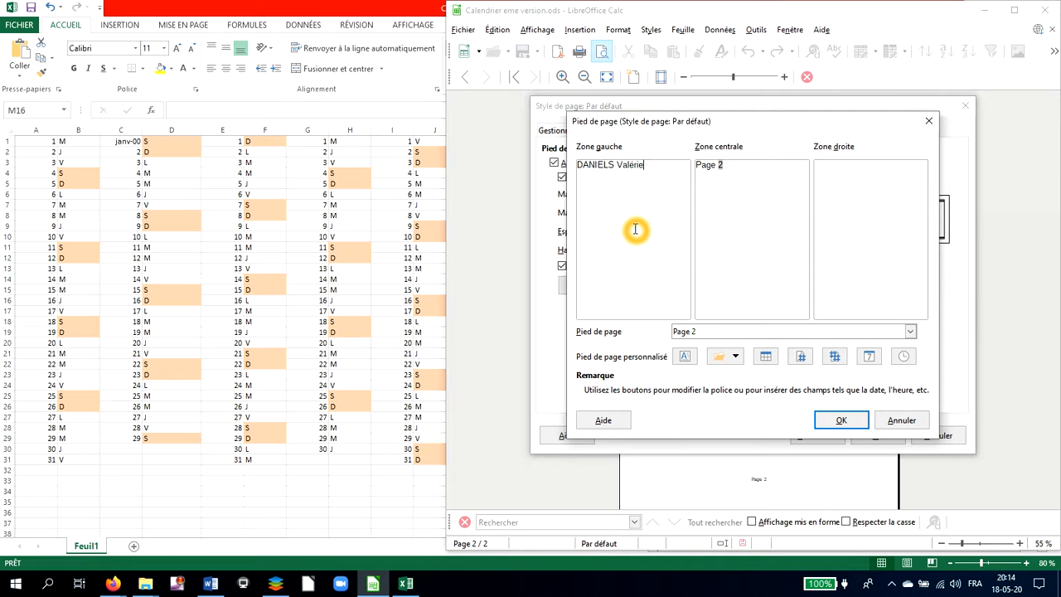
click(724, 165)
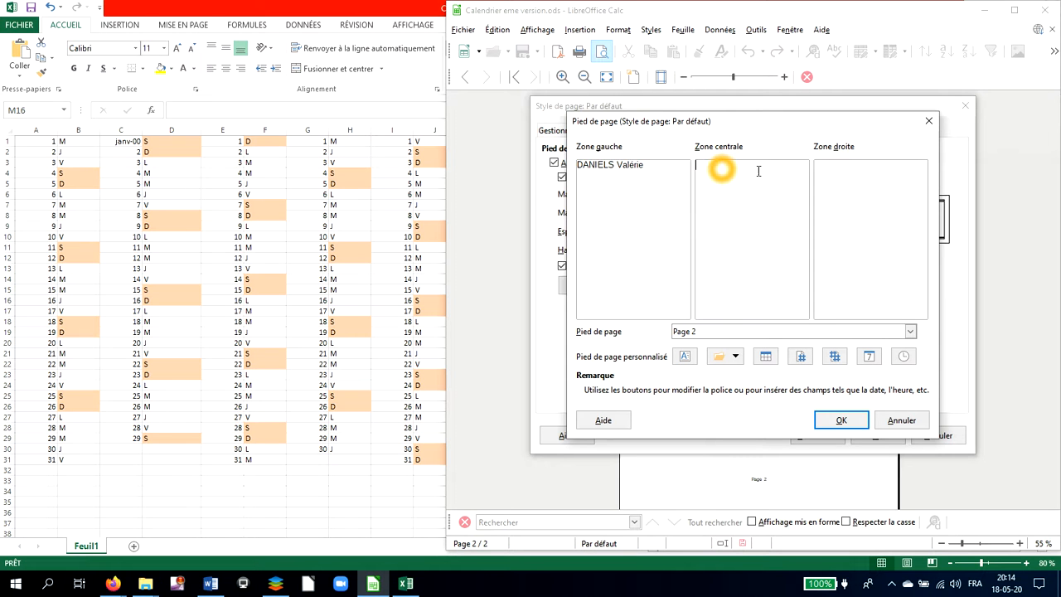
click(865, 169)
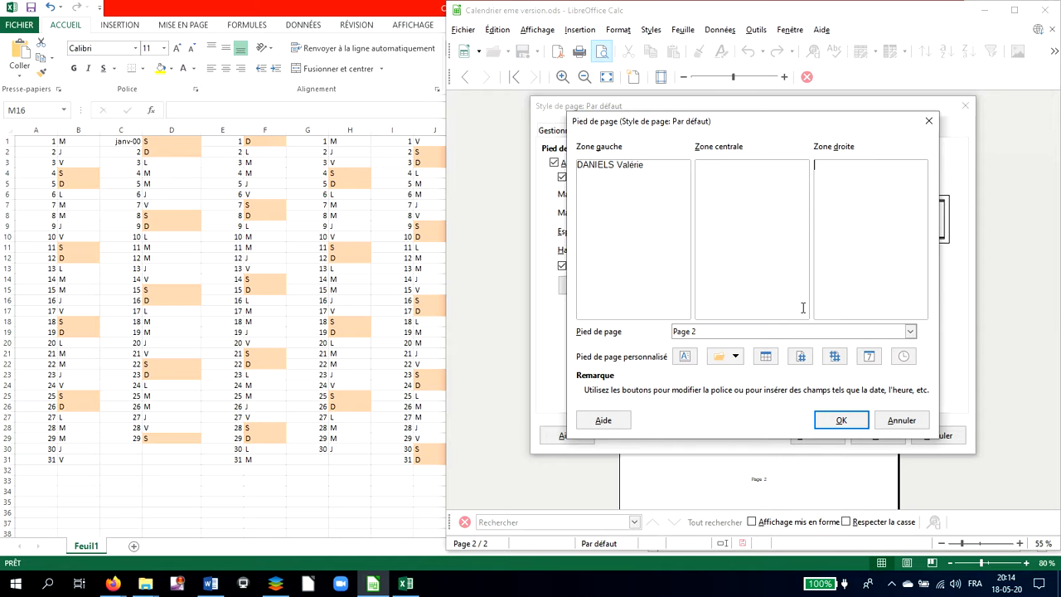
click(869, 355)
click(845, 420)
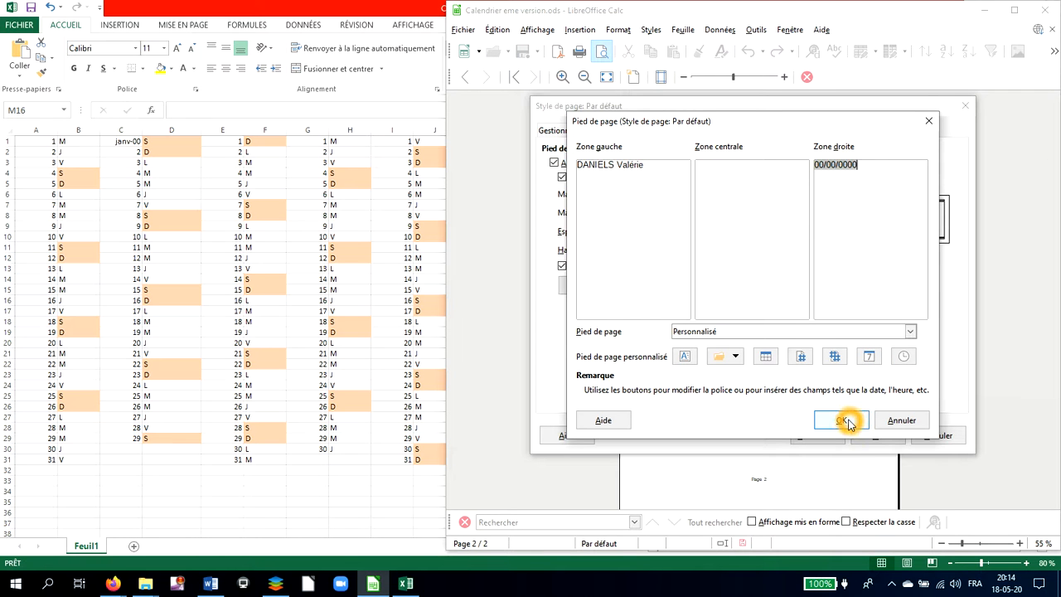
click(872, 436)
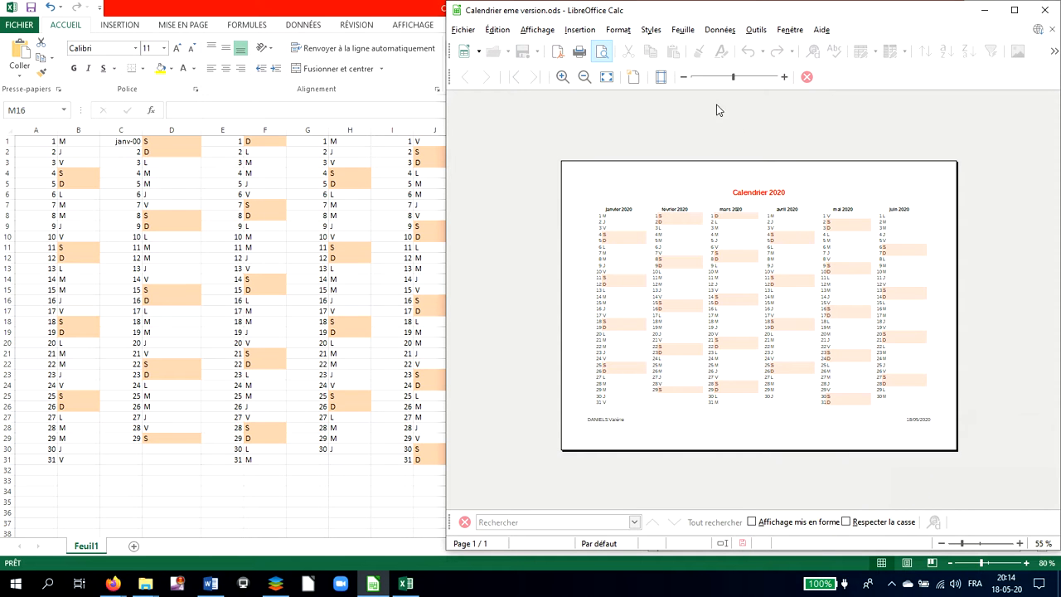
Show the margin guides in the preview and reduce all four margins, the left to about 1.2 cm, right 1.3 cm and bottom 0.7 cm.
click(662, 77)
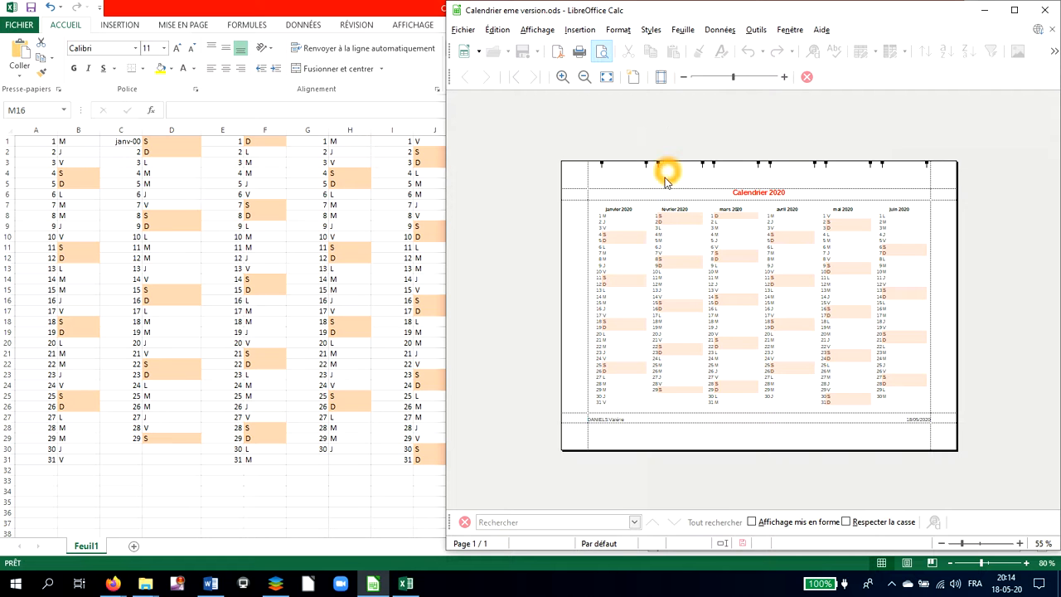
drag(663, 188, 664, 181)
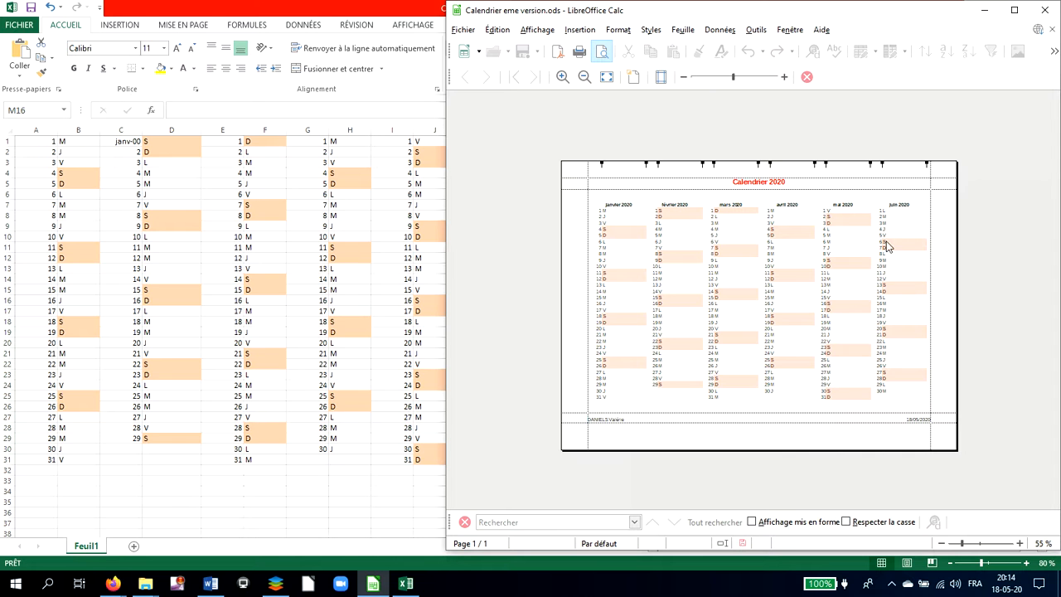
drag(932, 233, 939, 234)
drag(588, 207, 576, 202)
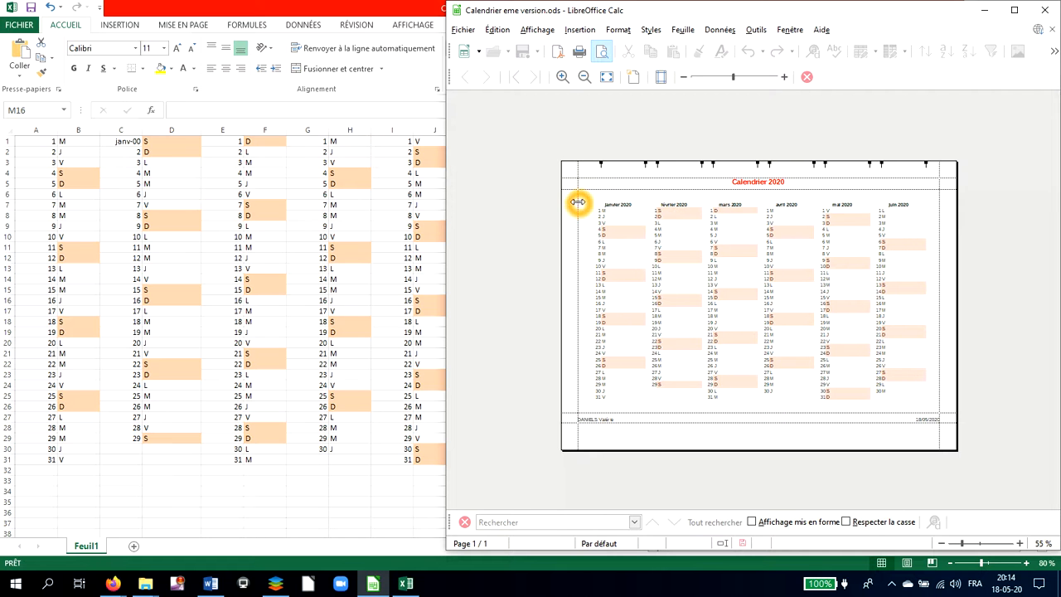
drag(749, 413, 749, 446)
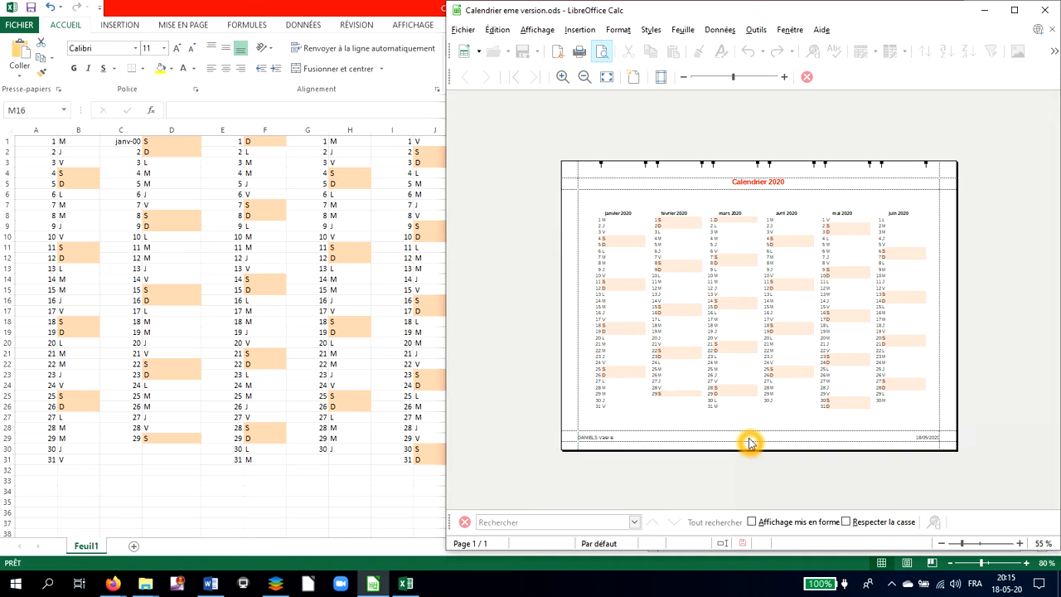
Move the header area further up in the preview, reducing the top margin to about 0.95 cm.
drag(811, 194, 814, 180)
click(814, 179)
click(814, 172)
click(787, 186)
click(792, 182)
drag(792, 182, 795, 177)
click(793, 189)
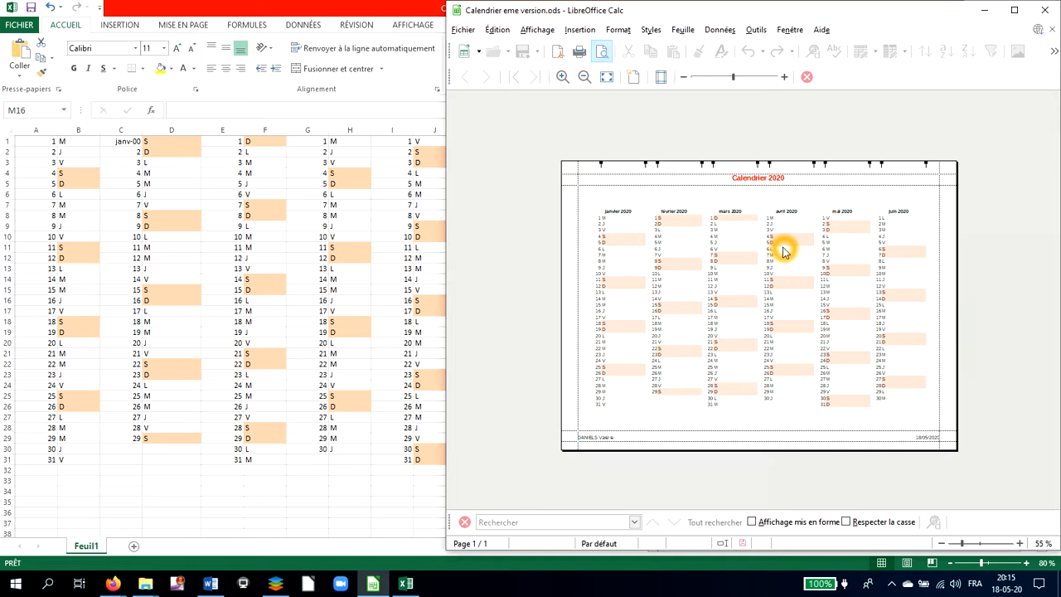
Review the page style settings, set the sheet's print scale factor to 105 %, and apply the change.
click(638, 77)
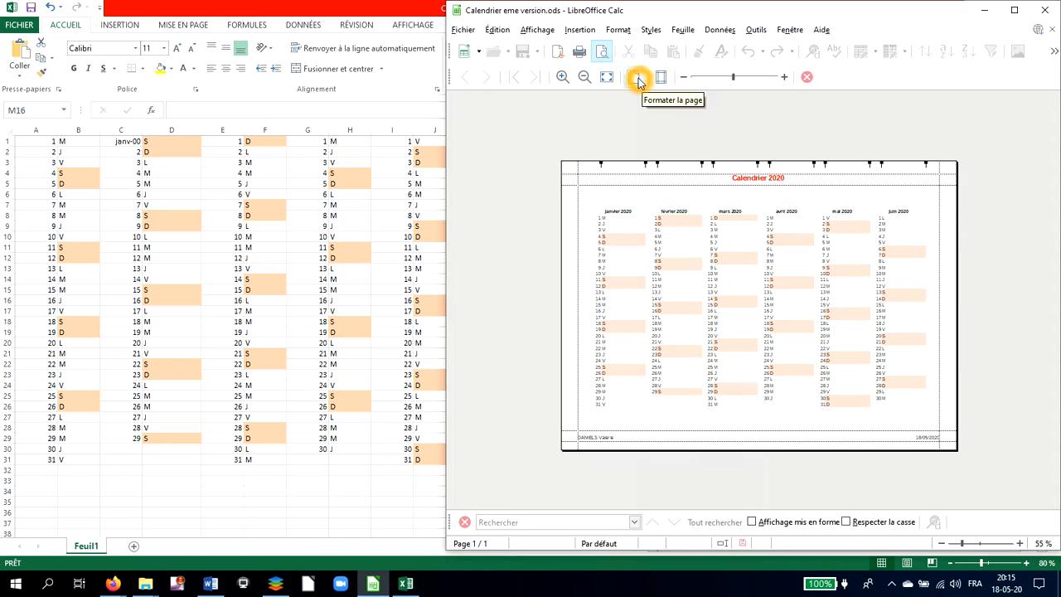
click(637, 77)
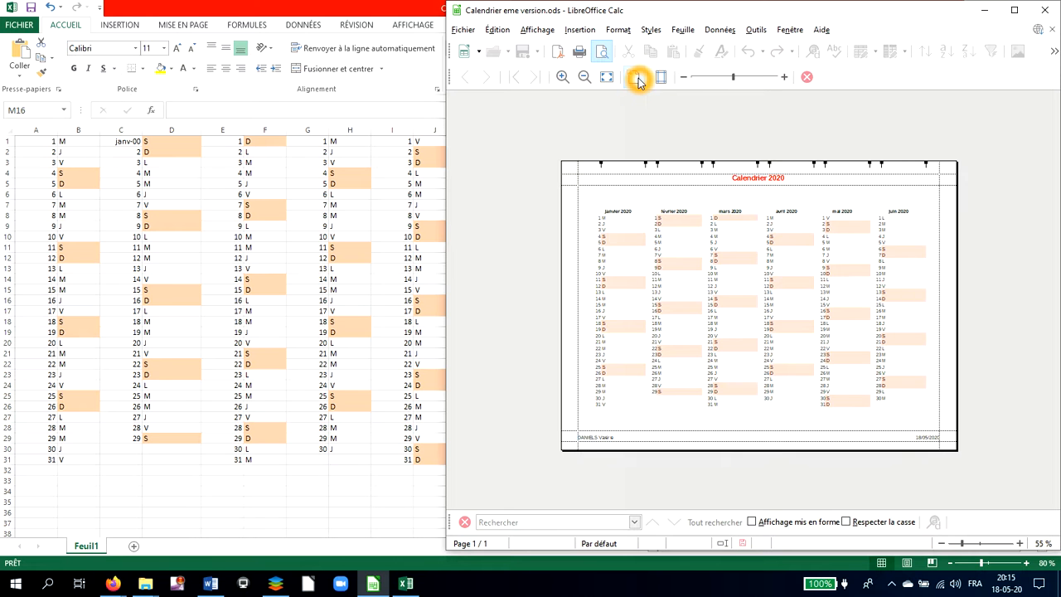
click(559, 133)
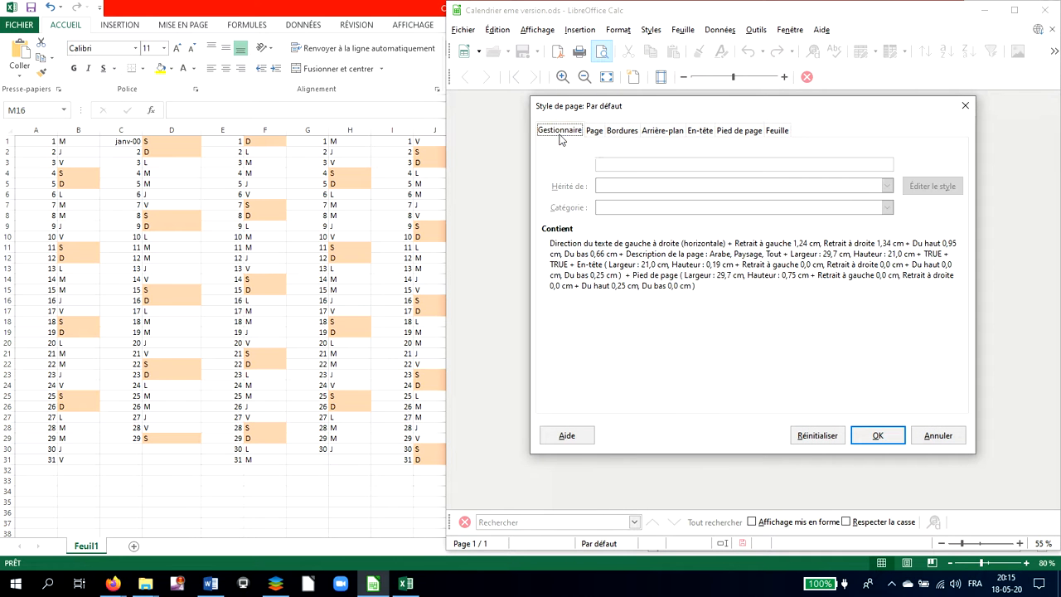
click(594, 132)
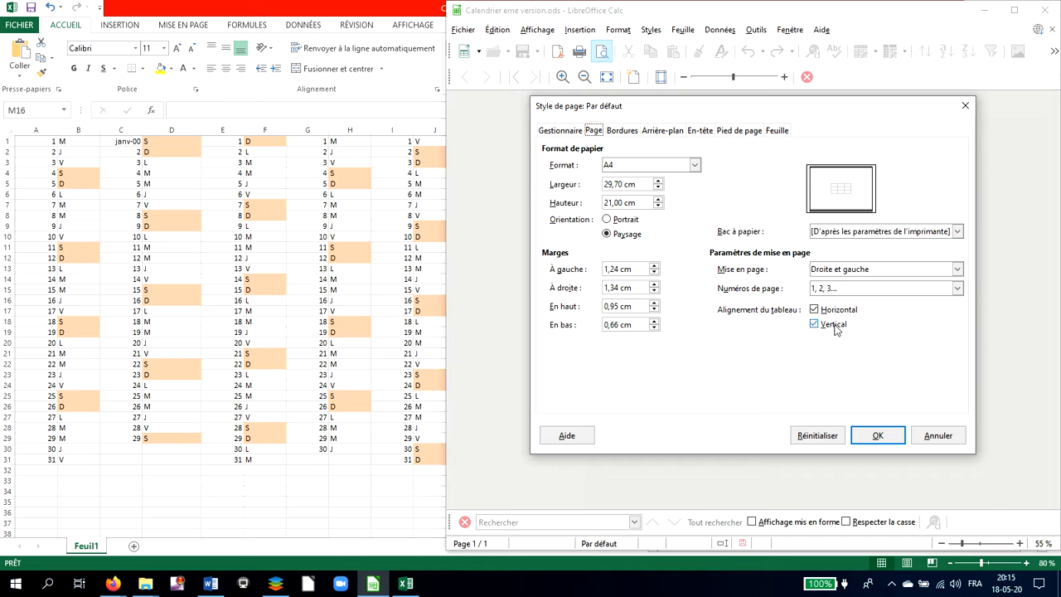
click(626, 142)
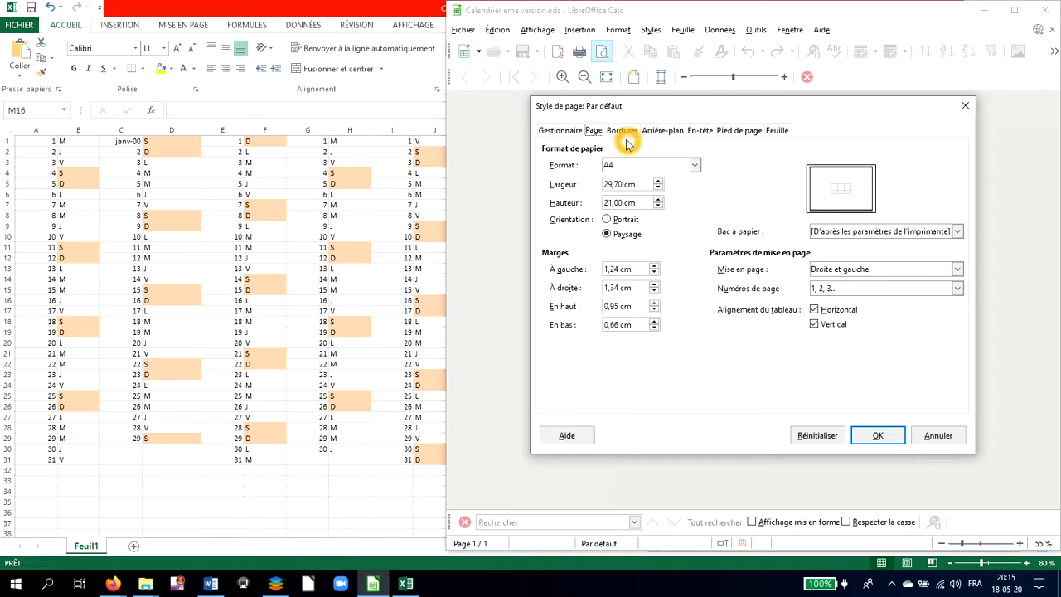
click(790, 132)
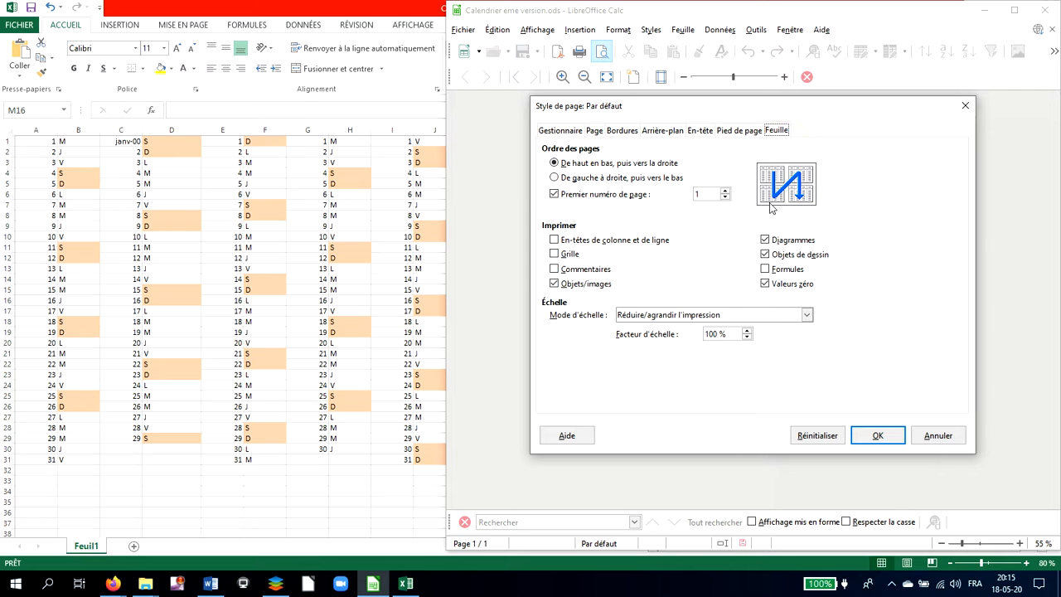
click(746, 330)
click(746, 330)
click(747, 330)
click(747, 330)
click(747, 330)
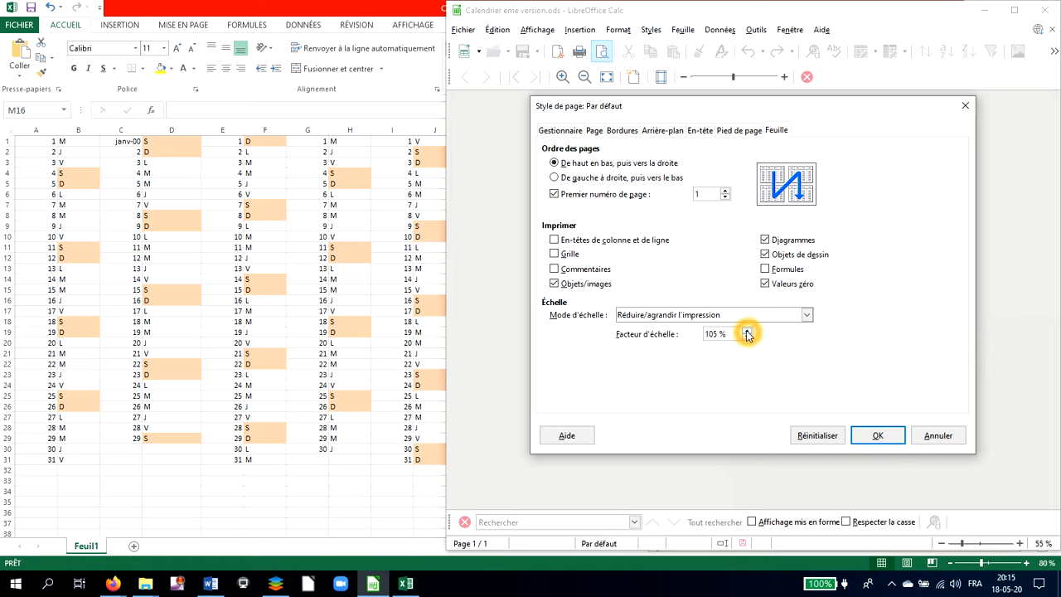
click(879, 436)
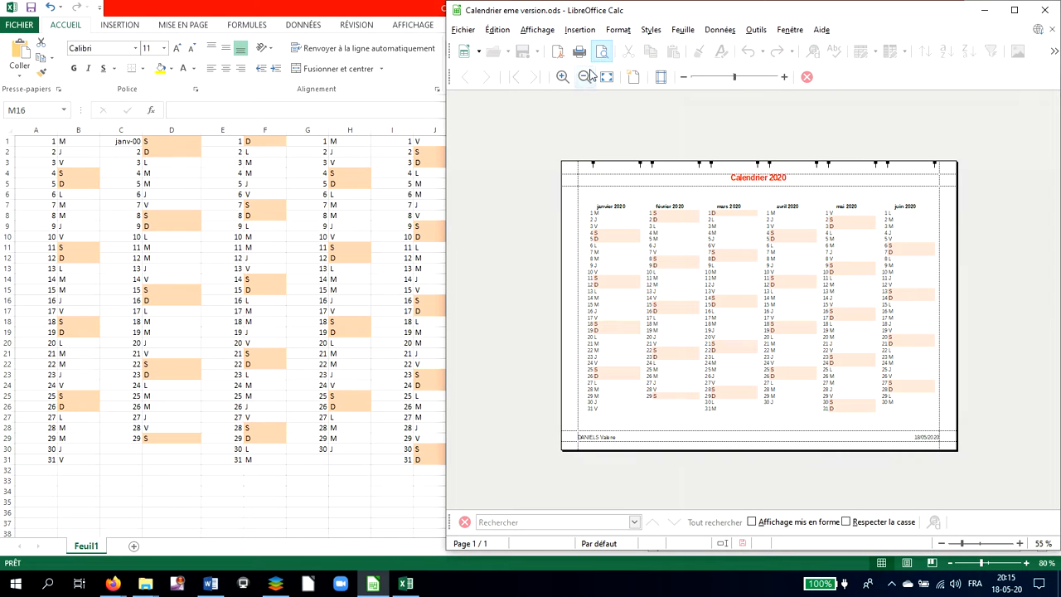
Leave the print preview and give the whole calendar, A1:L32, an outer border and all inner lines in Mauve.
click(806, 78)
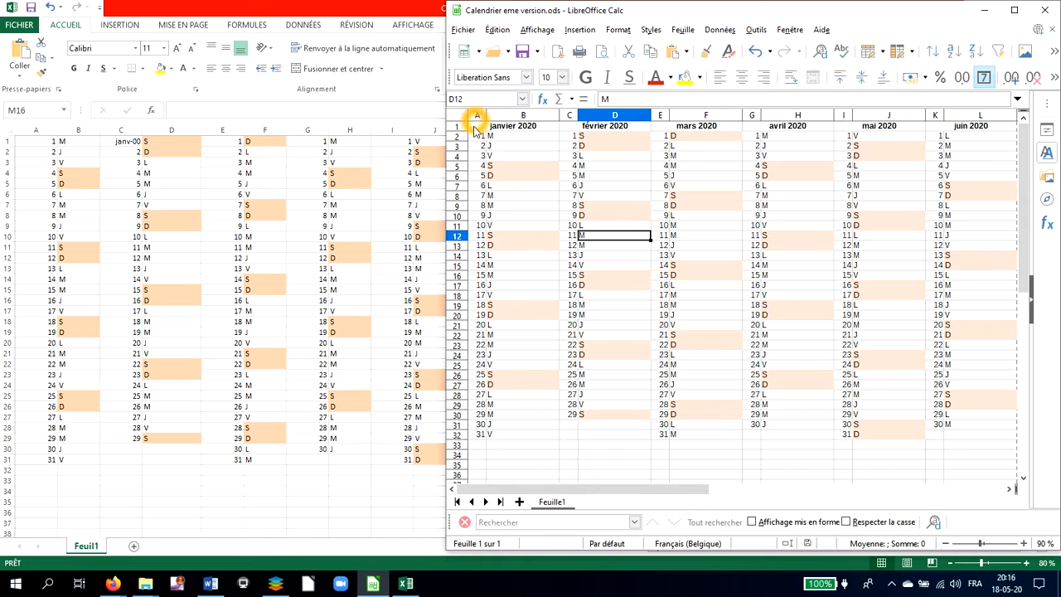
click(476, 127)
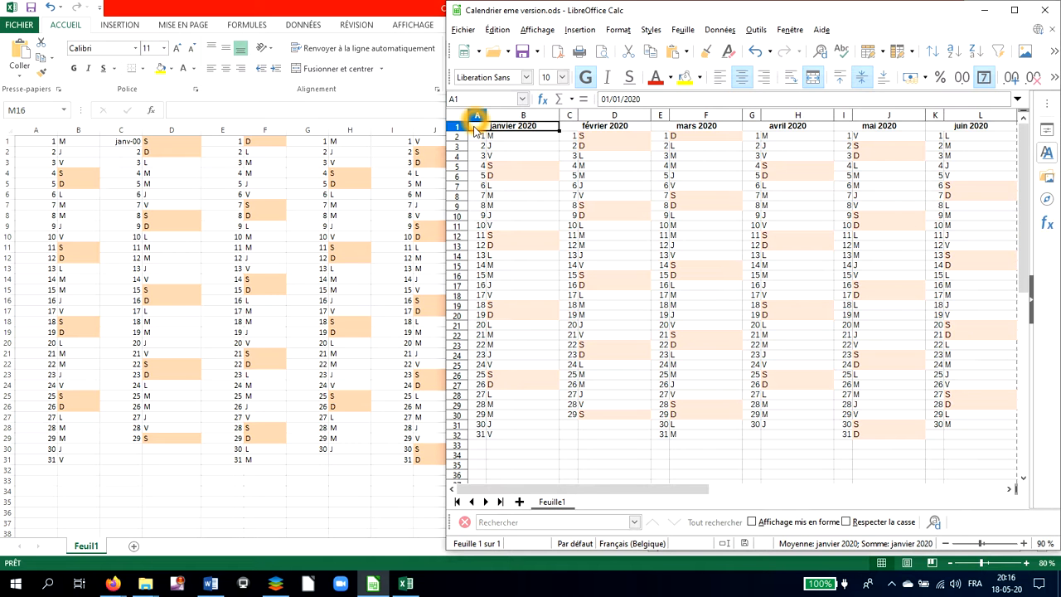
click(494, 147)
click(483, 127)
key(ctrl+shift+End)
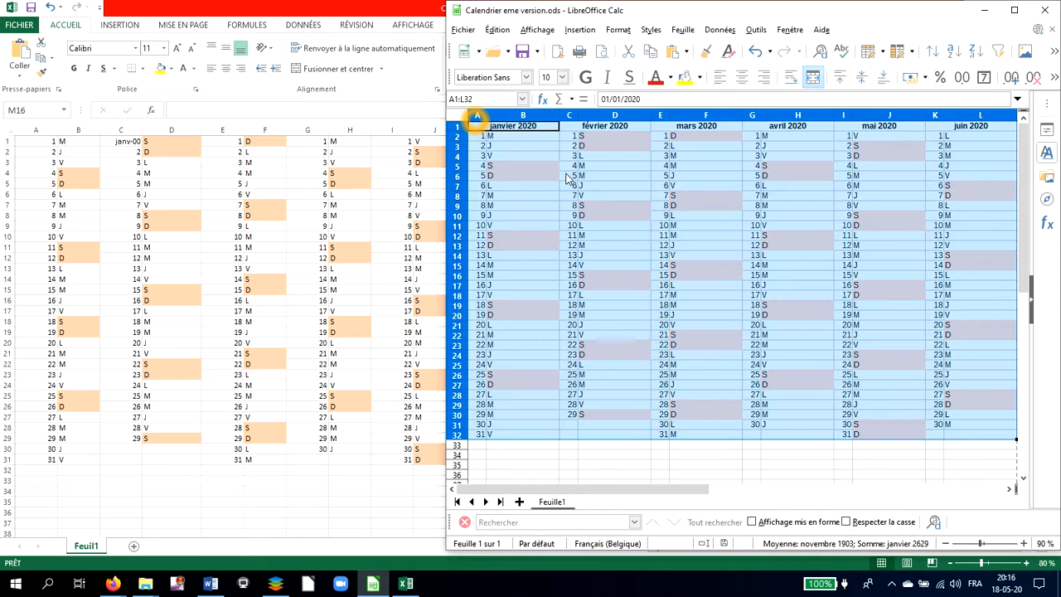
right_click(674, 162)
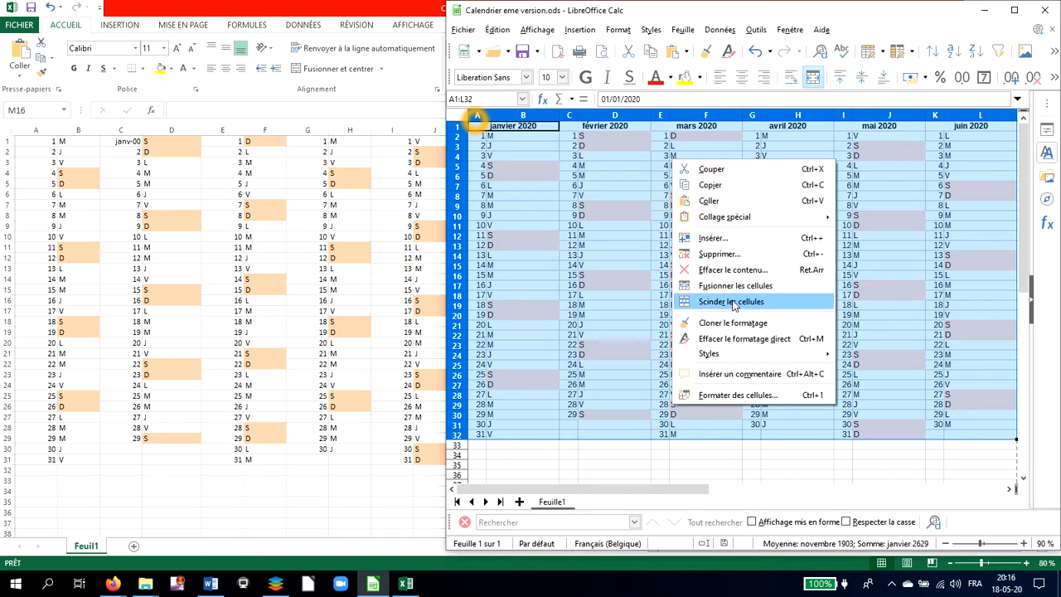
click(718, 396)
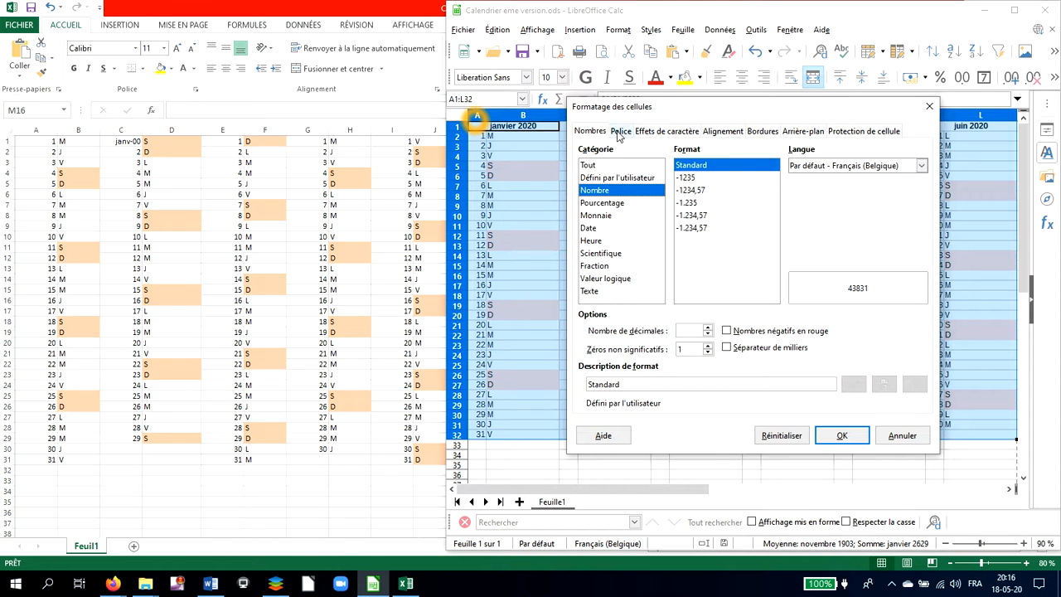
click(761, 131)
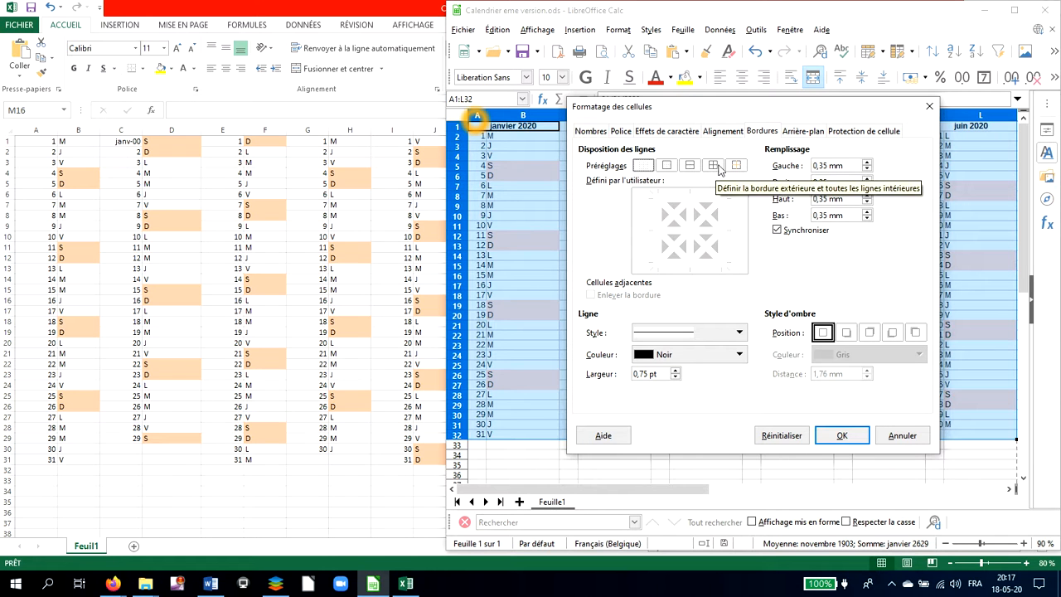
click(714, 166)
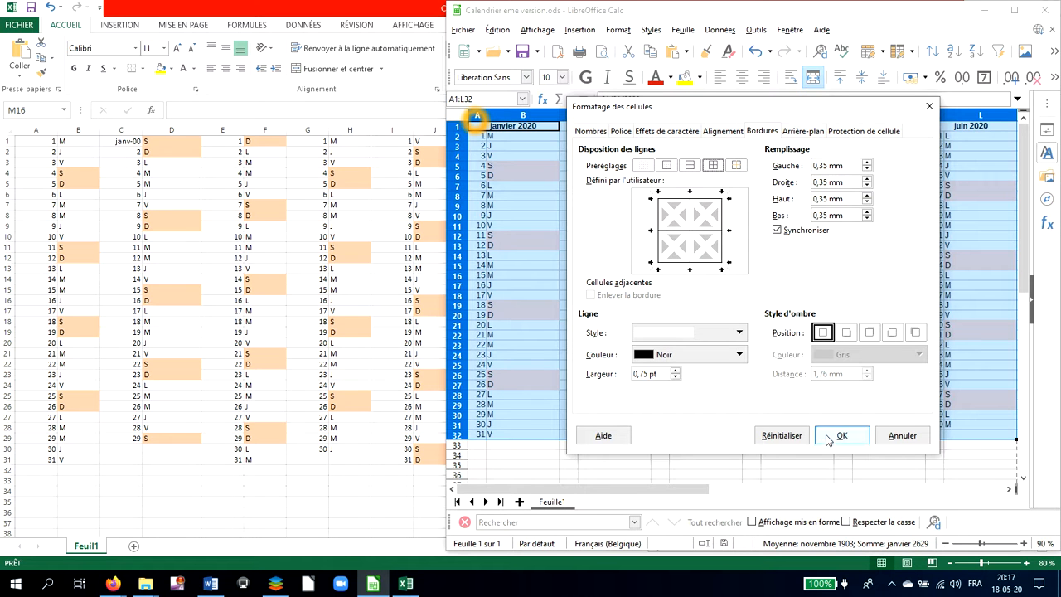
click(740, 355)
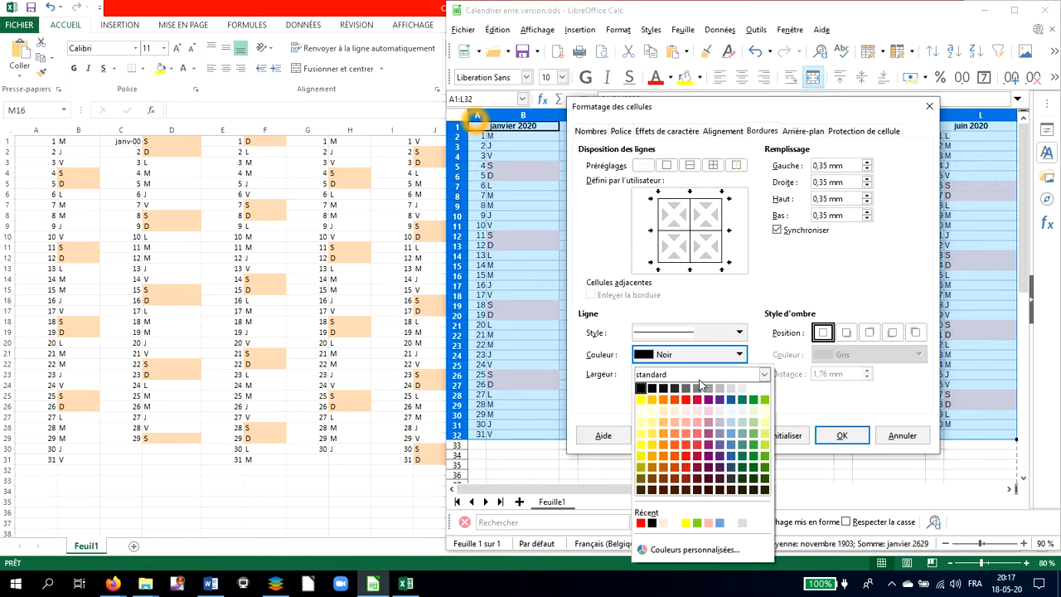
click(709, 403)
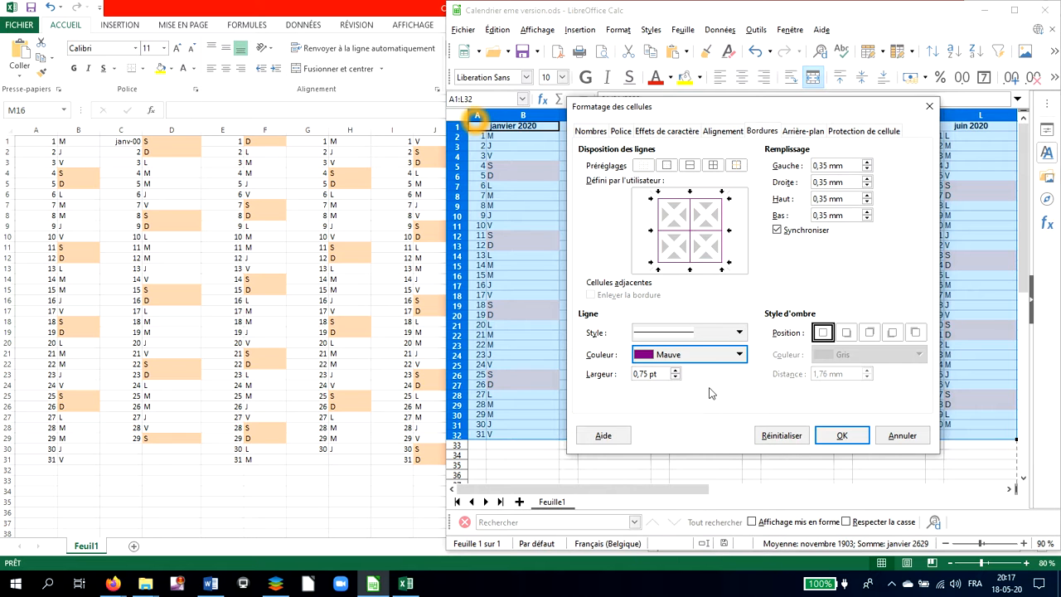
click(842, 436)
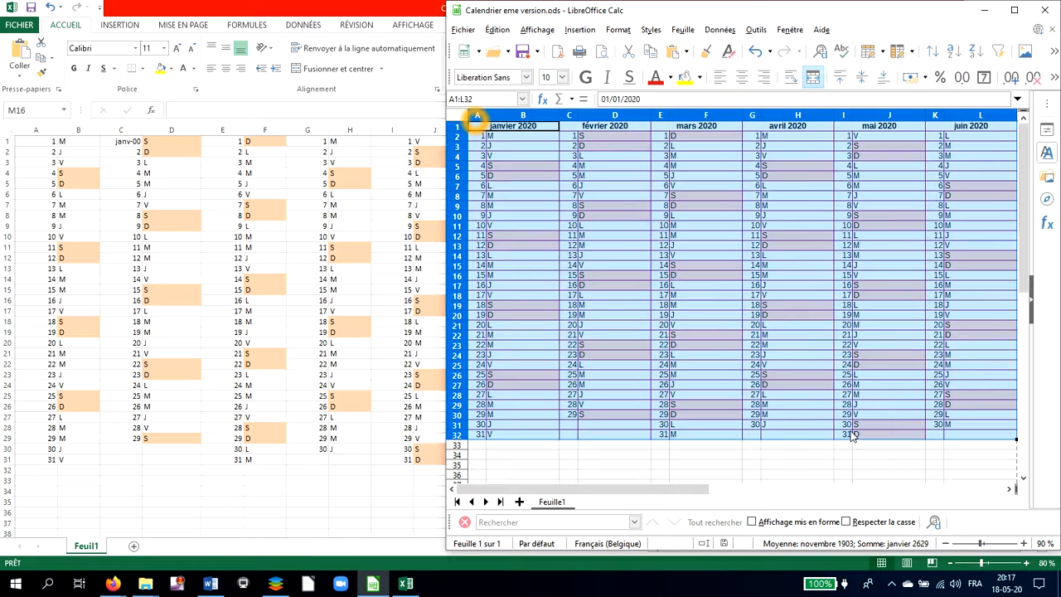
Deselect the calendar and check the bordered page in the print preview, zoomed out to show the full sheet.
click(831, 377)
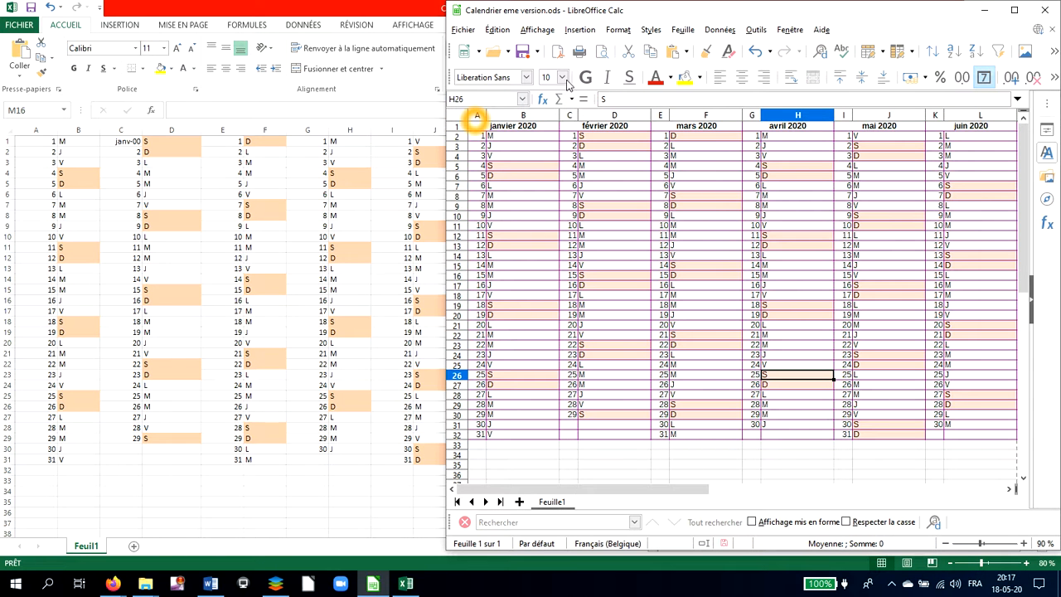
click(603, 52)
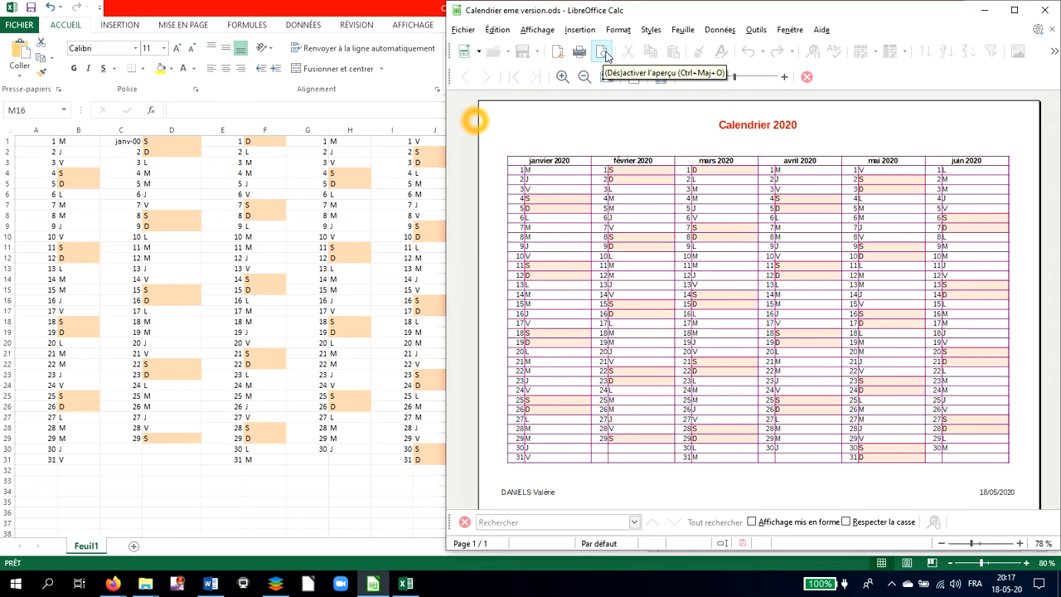
click(942, 543)
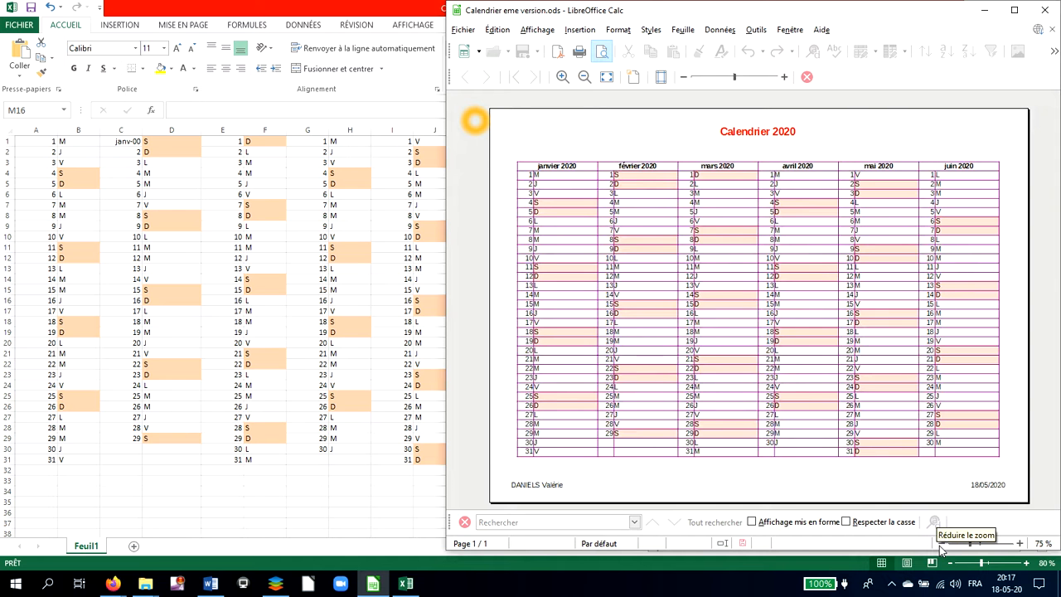